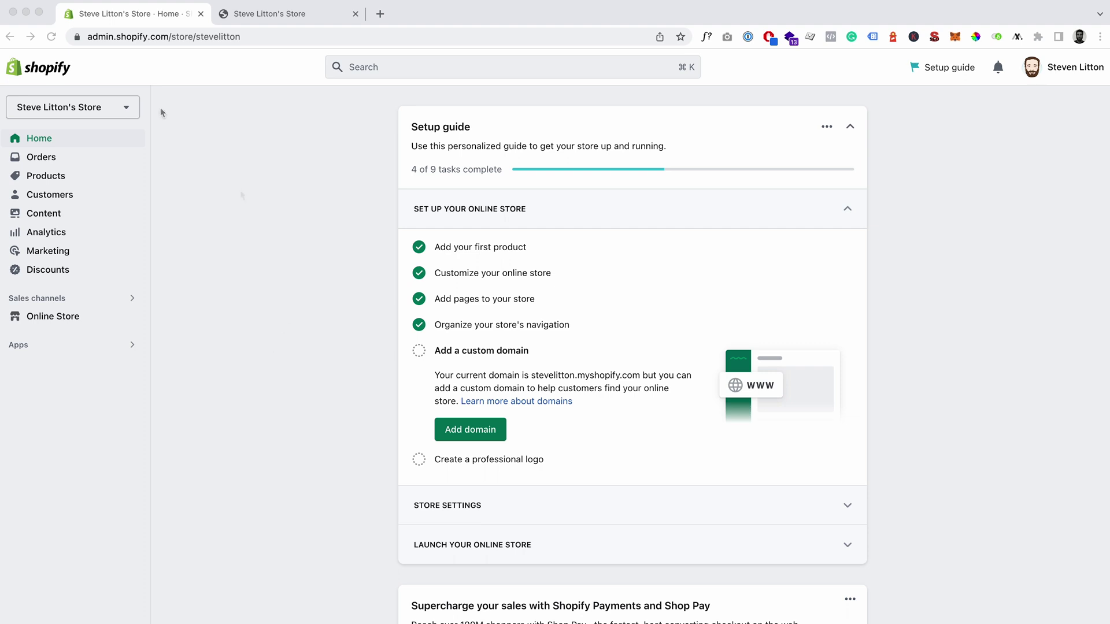
Step: Switch to the live storefront's home page in the second browser tab
click(276, 14)
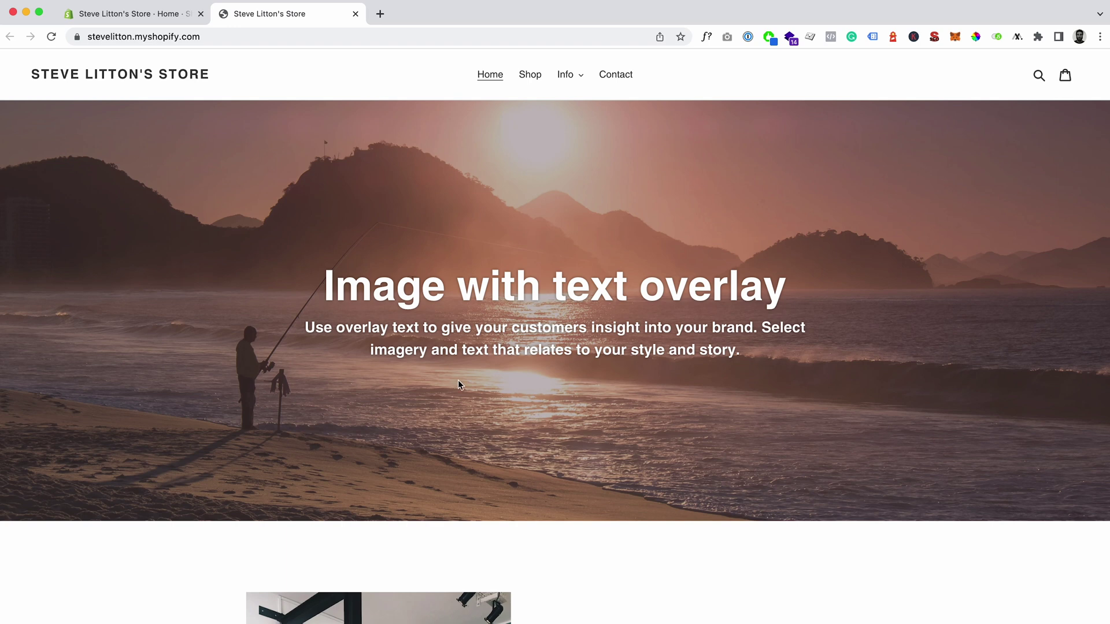
Step: Scroll through the storefront homepage images, then go back to the Shopify admin Home
scroll(458, 381, down, 10)
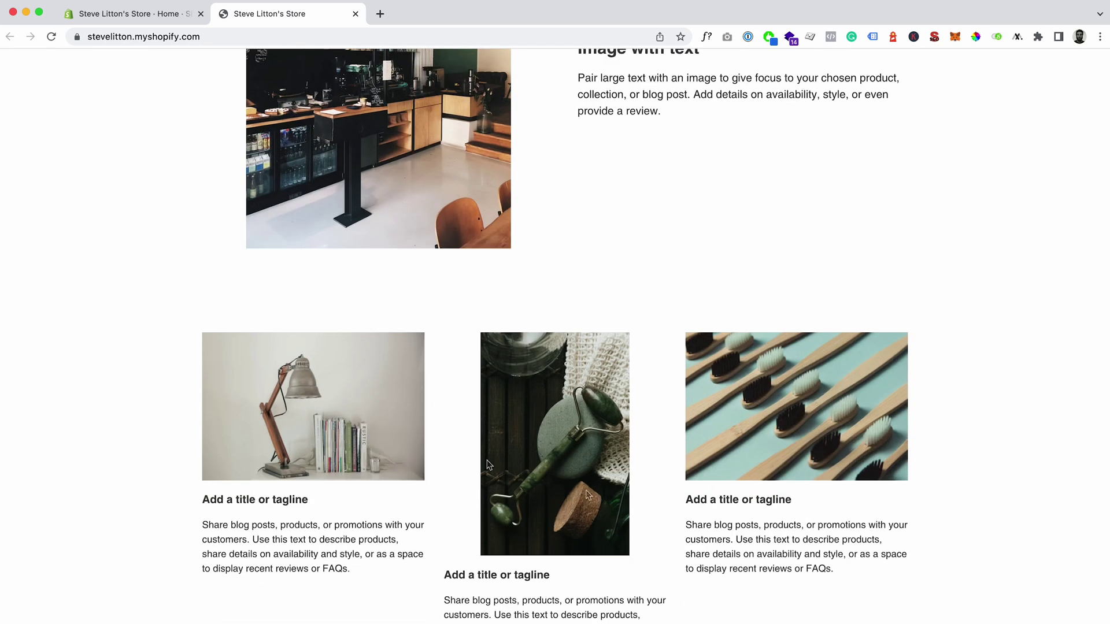
scroll(489, 465, up, 10)
scroll(484, 484, down, 10)
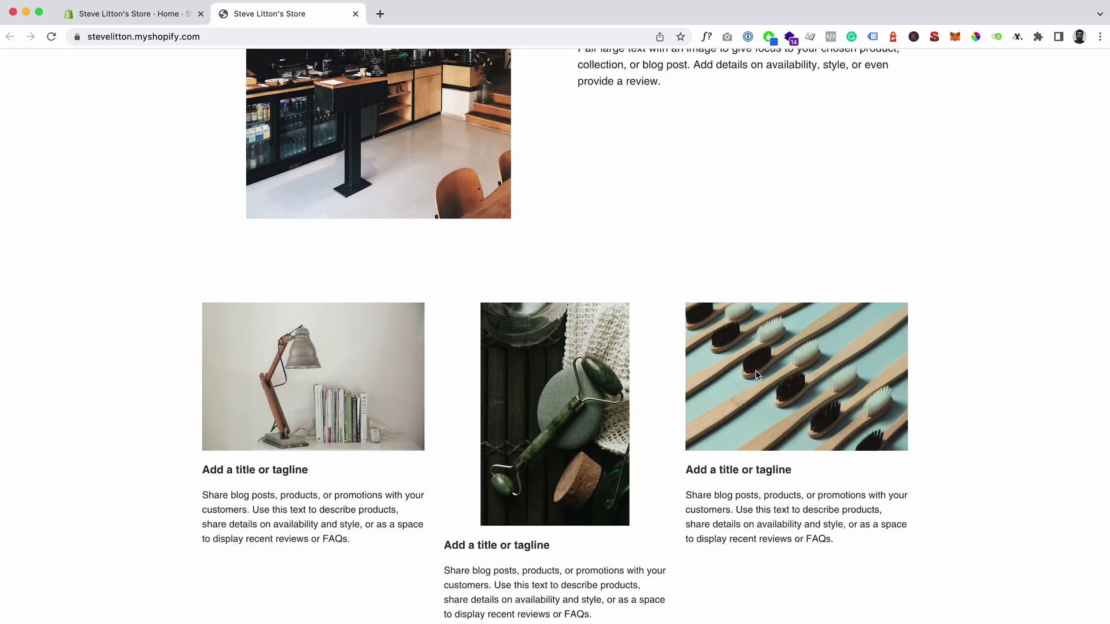
scroll(755, 370, down, 1)
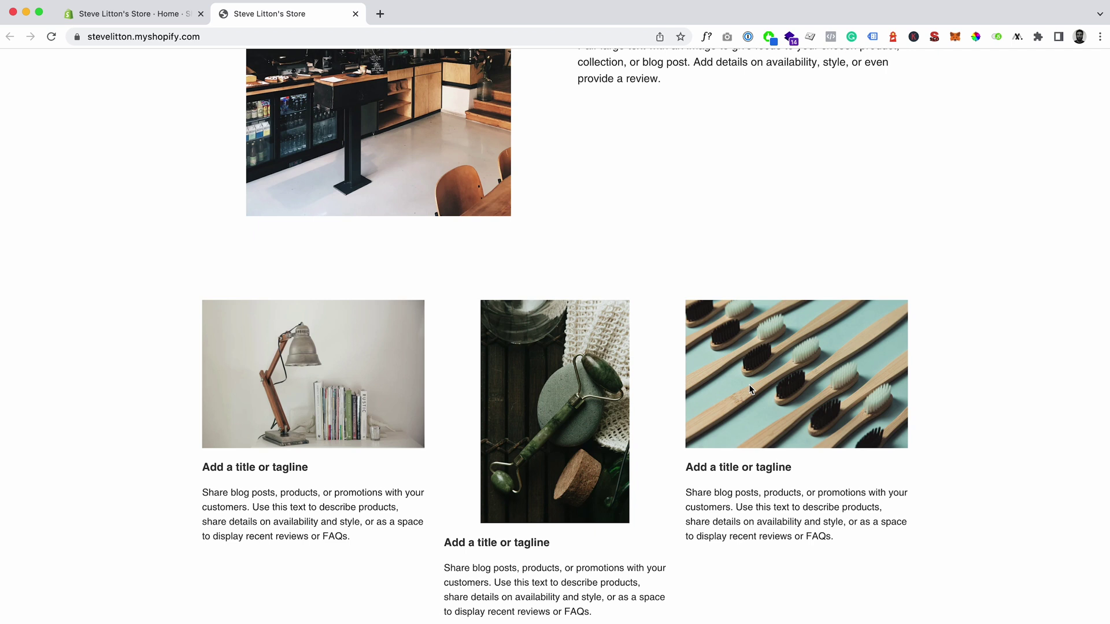
scroll(751, 389, up, 3)
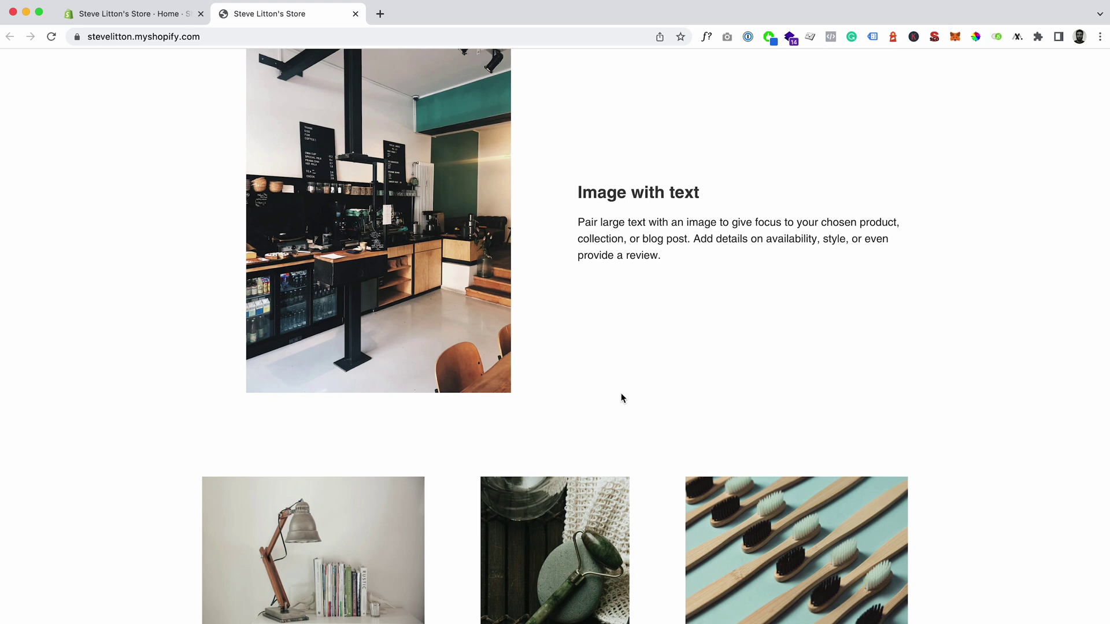
scroll(622, 398, up, 10)
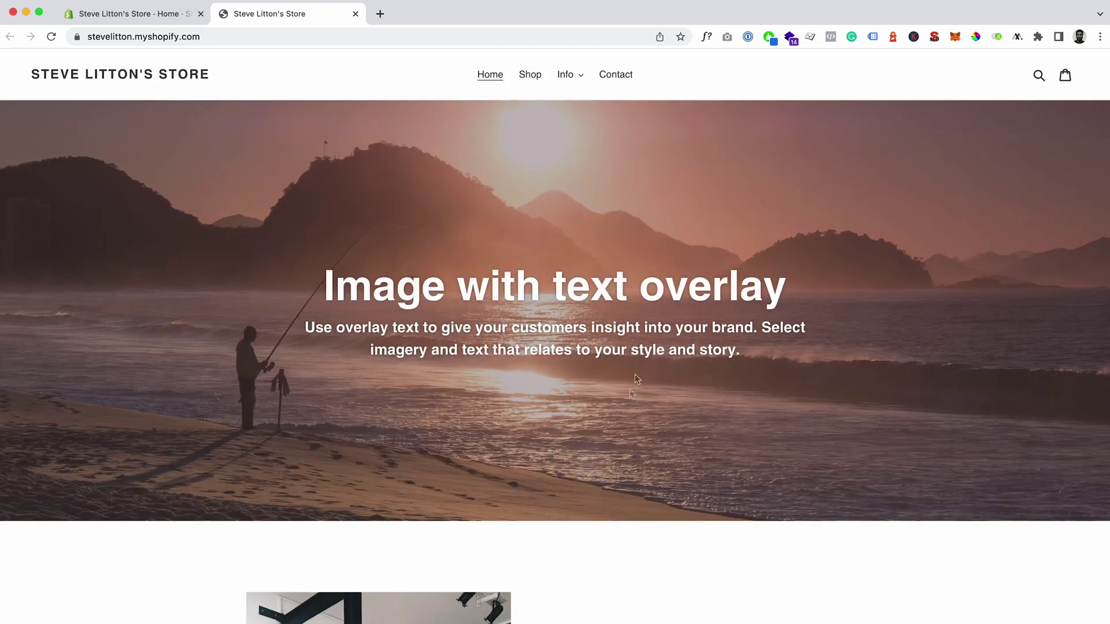
scroll(182, 190, down, 8)
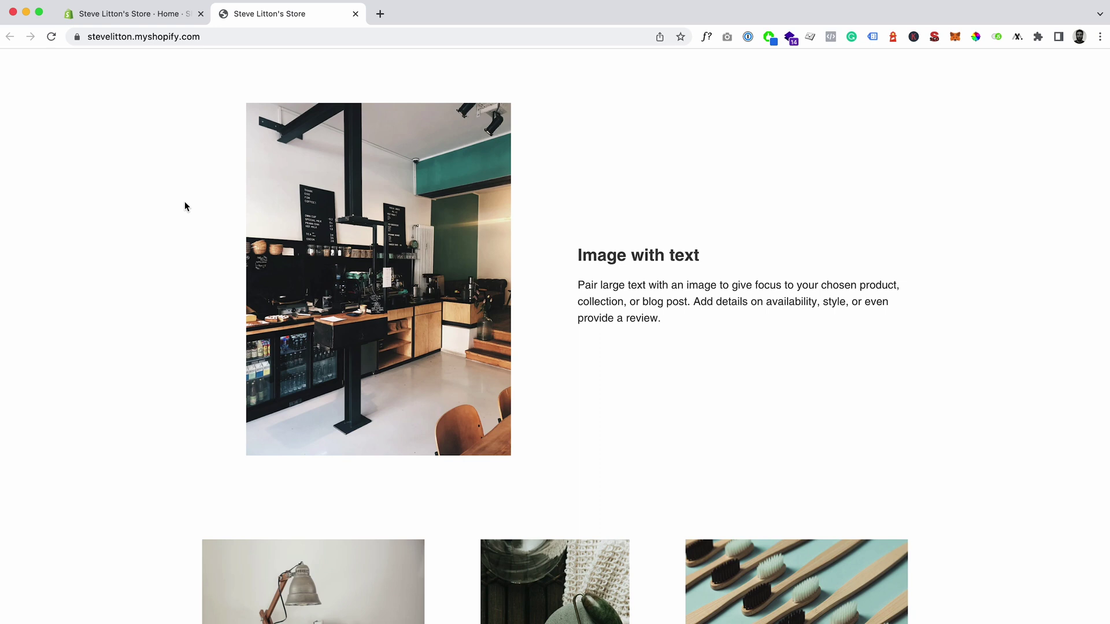
click(122, 16)
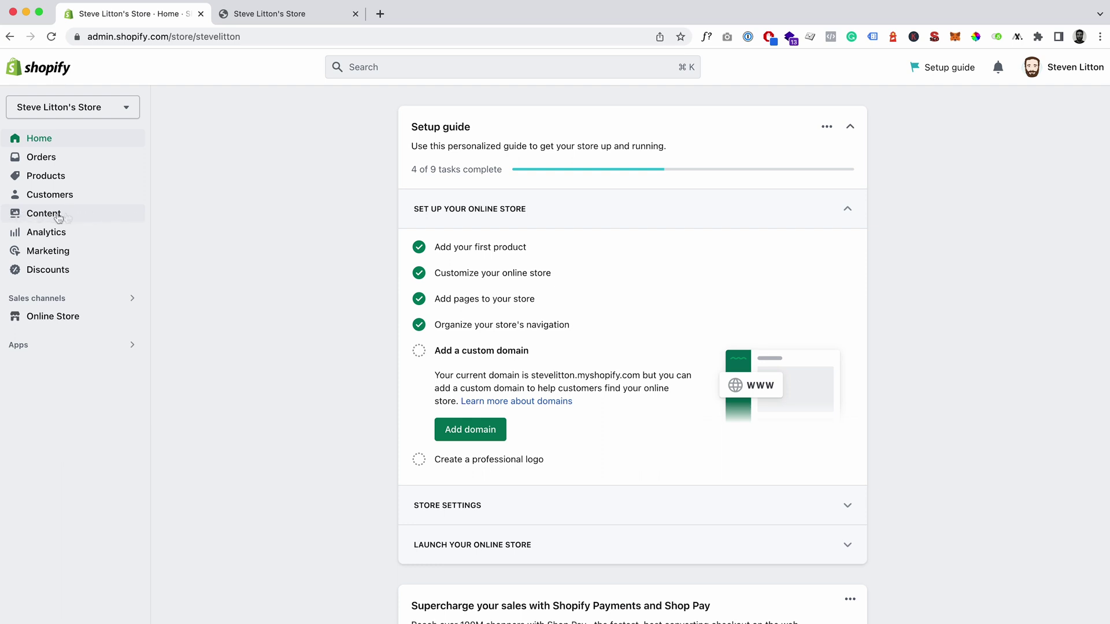
Step: Open Content > Files and bring up Preview and edit for the wooden-toothbrushes image
click(41, 221)
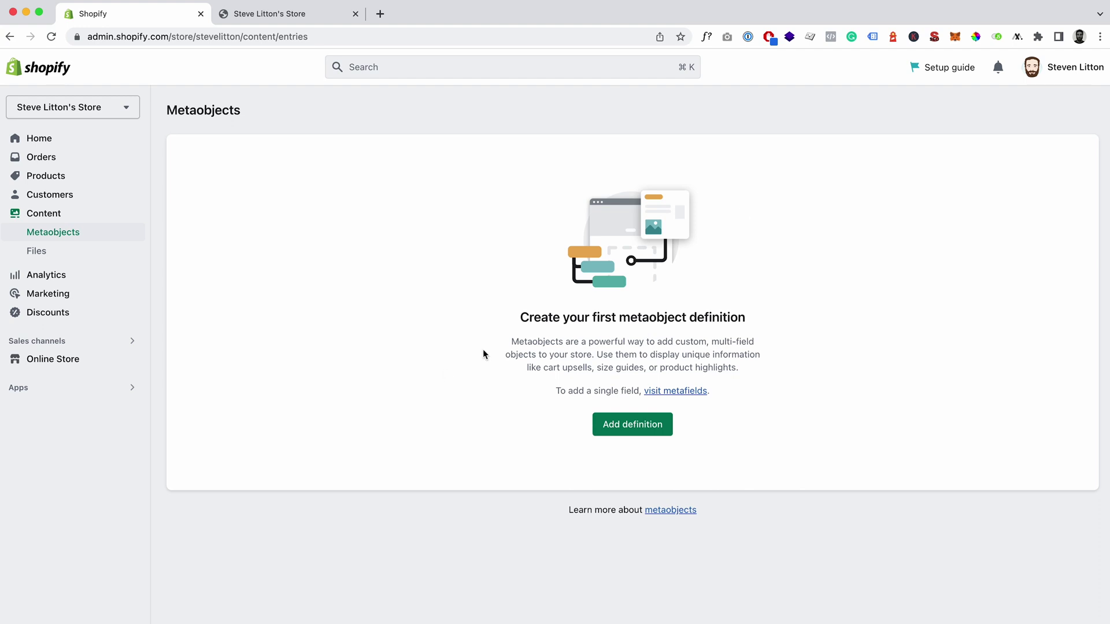
click(33, 253)
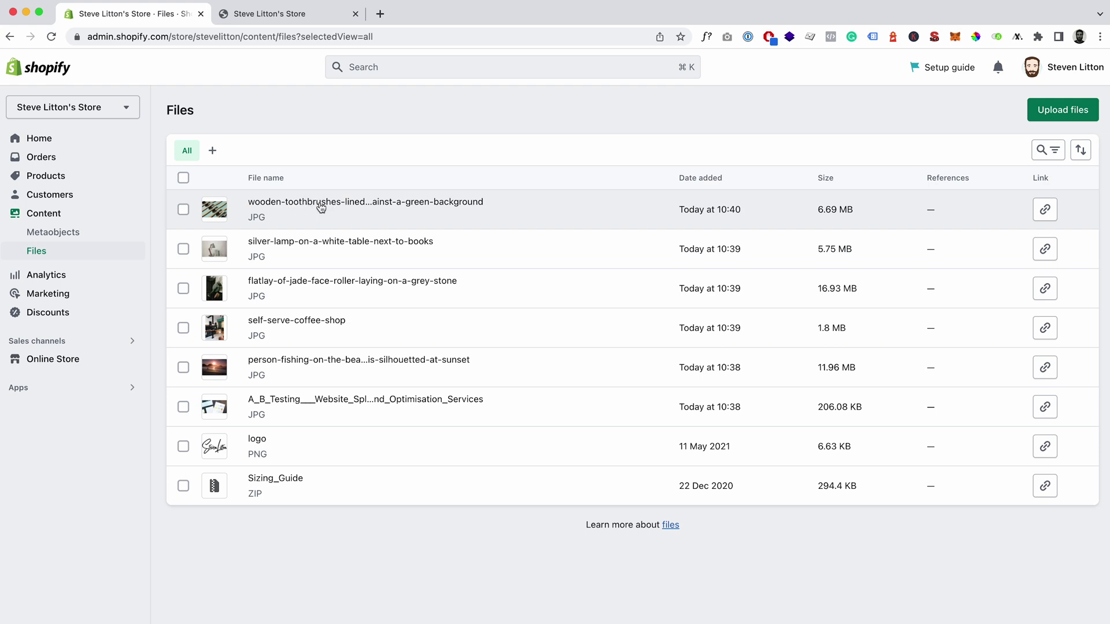
click(319, 204)
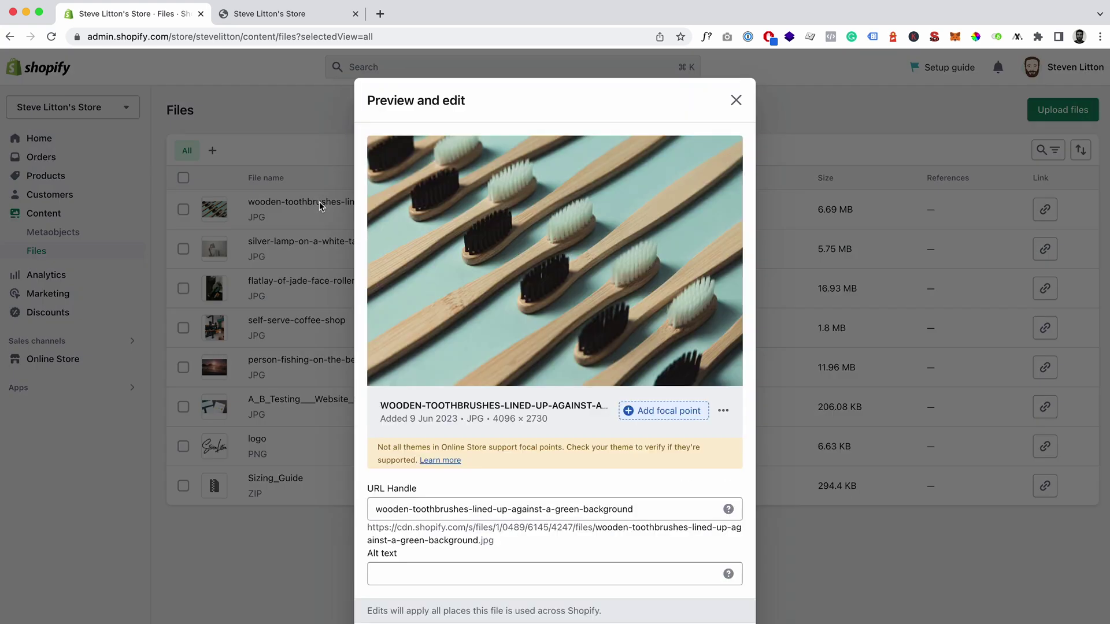
Step: Copy the image's URL handle and paste it into the empty Alt text field
drag(662, 509, 310, 498)
key(super+c)
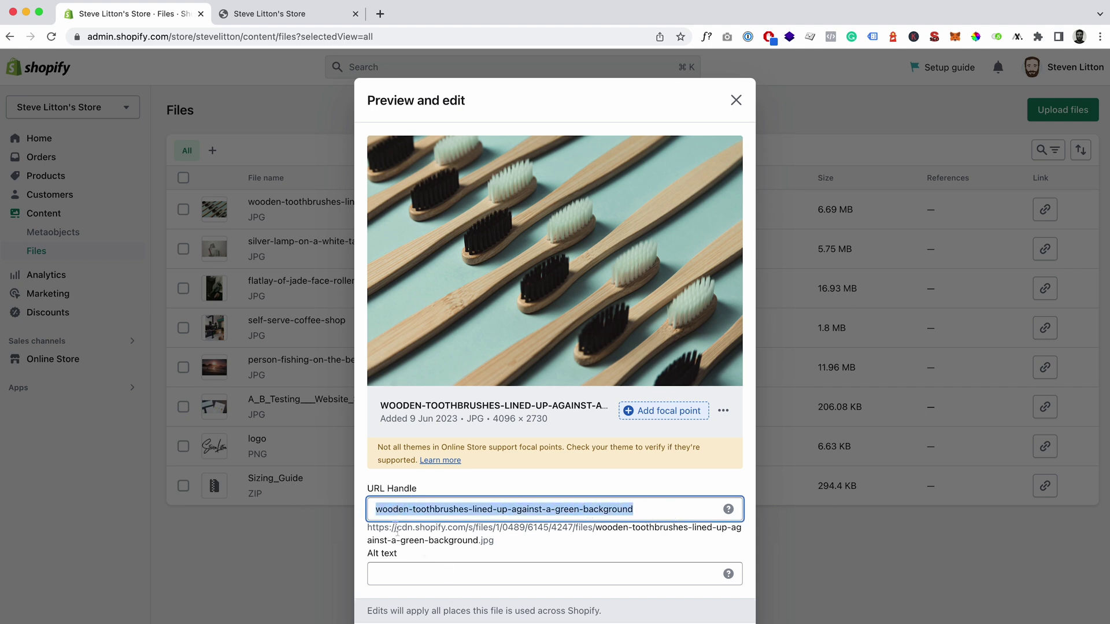
click(501, 574)
key(super+v)
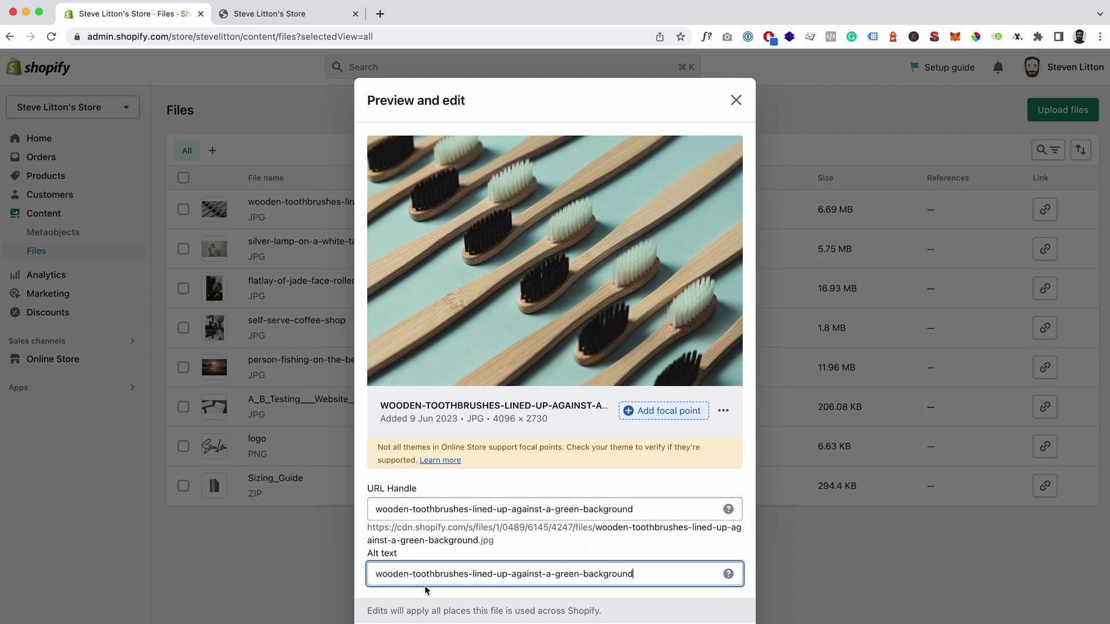
key(super+z)
drag(376, 509, 636, 509)
key(super+c)
click(385, 538)
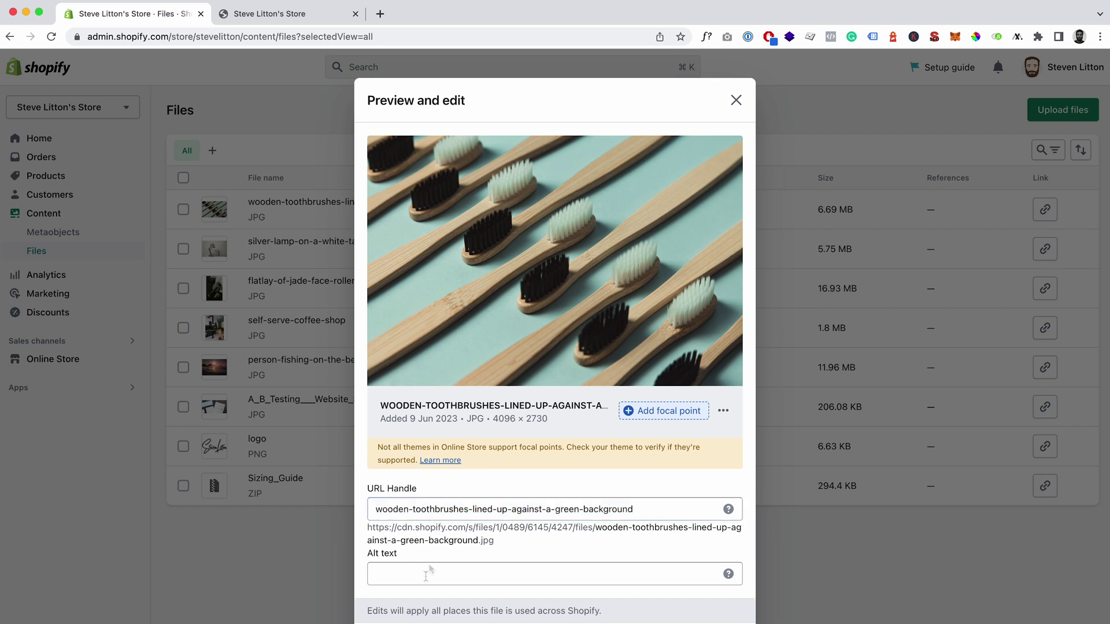
click(387, 577)
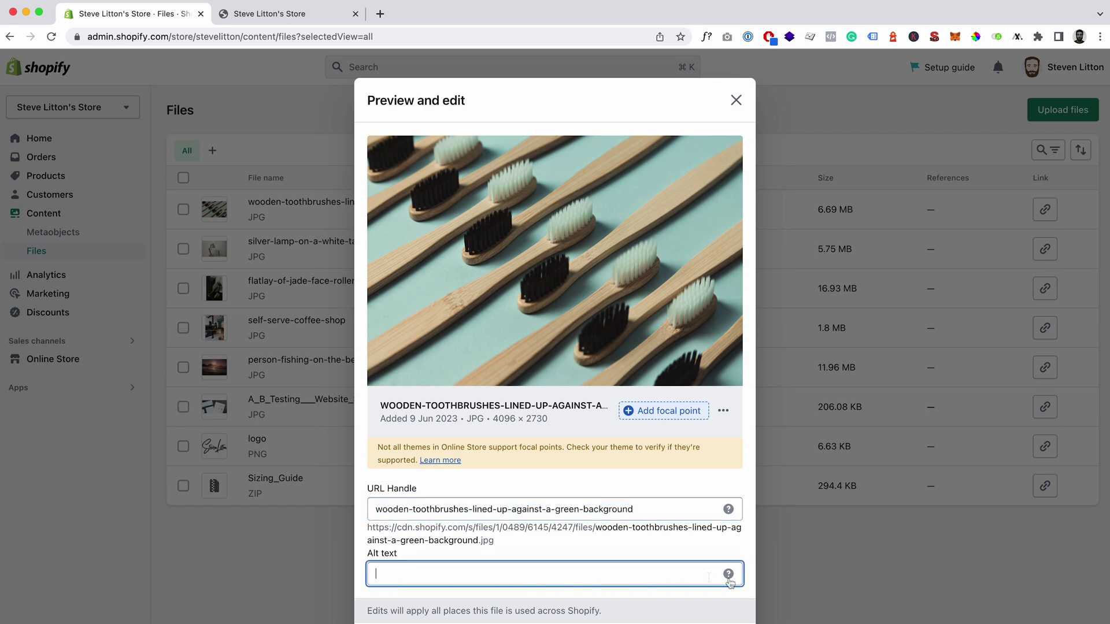
click(467, 567)
key(super+v)
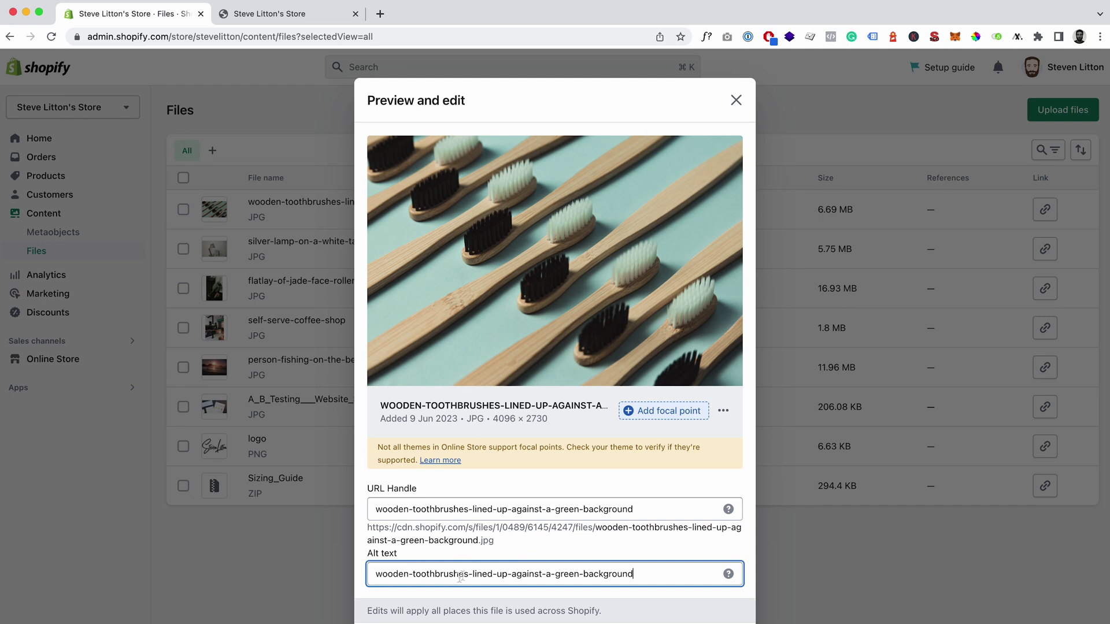
Step: Replace the hyphens with spaces to read 'wooden toothbrushes lined up against a green background', then close the preview
click(414, 573)
key(Left)
key(BackSpace)
key(Right)
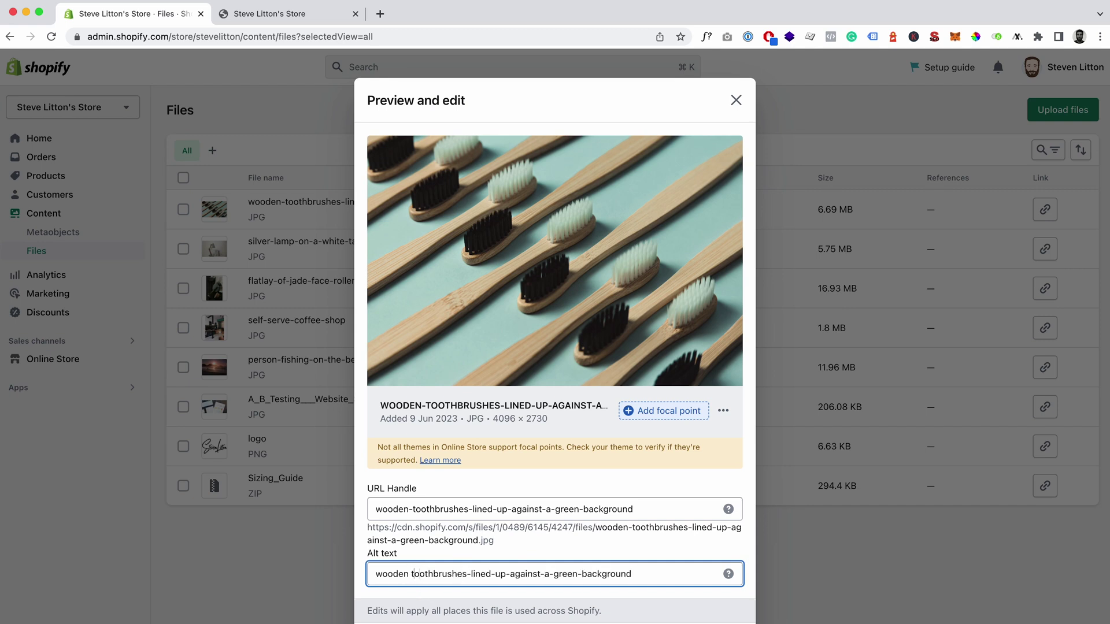
key(Right)
key(BackSpace)
key(Right)
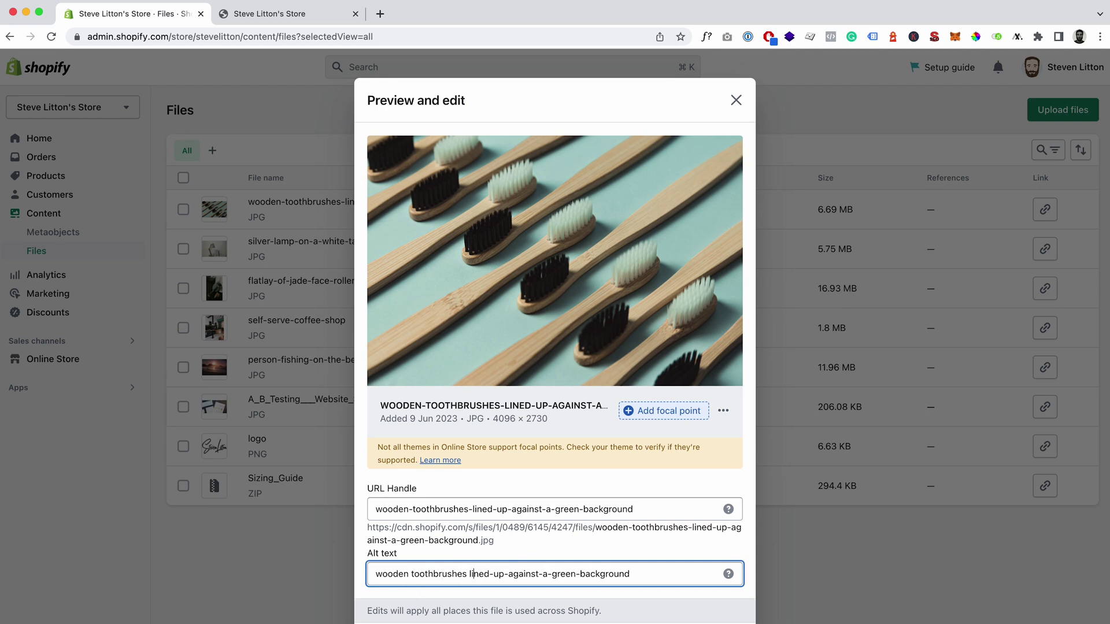
key(Left)
key(BackSpace)
key(Right)
key(Right)
key(BackSpace)
key(Right)
key(BackSpace)
key(Right)
key(Right)
key(BackSpace)
key(Right)
key(Right)
key(Right)
key(Right)
key(Right)
key(Right)
key(BackSpace)
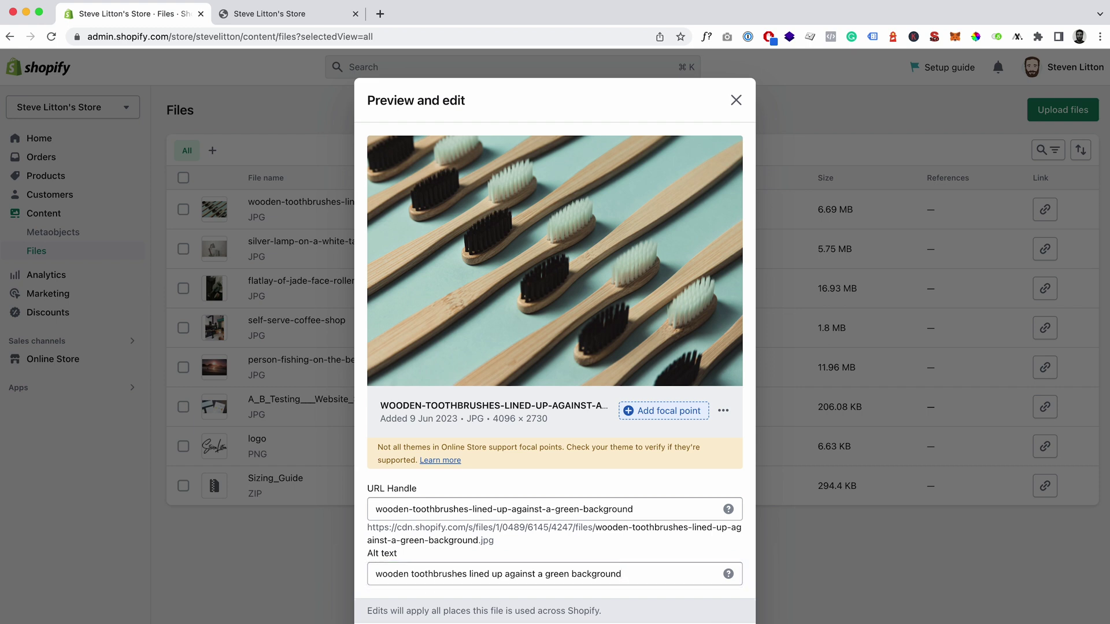
key(Escape)
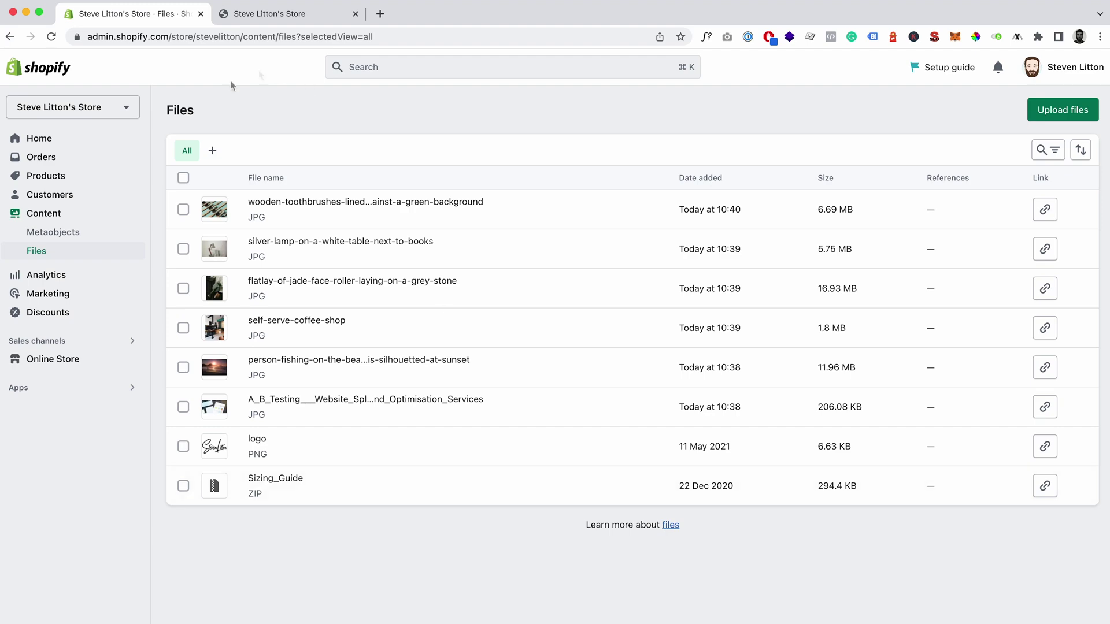
Step: On the storefront, inspect the jade face roller image in the text columns section
click(272, 13)
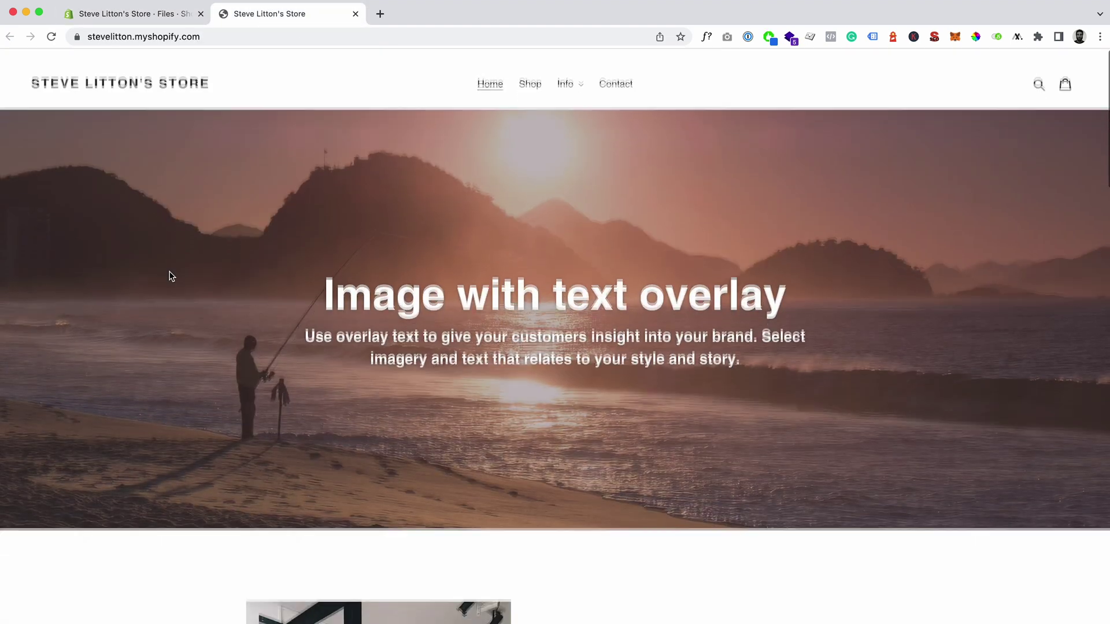
scroll(170, 276, down, 15)
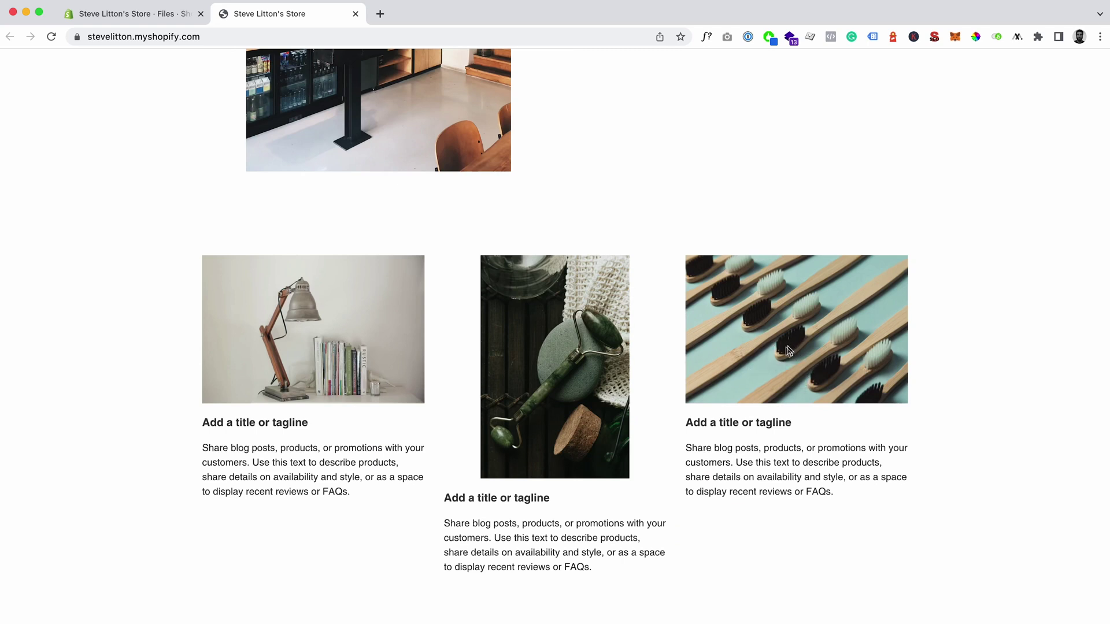
right_click(558, 380)
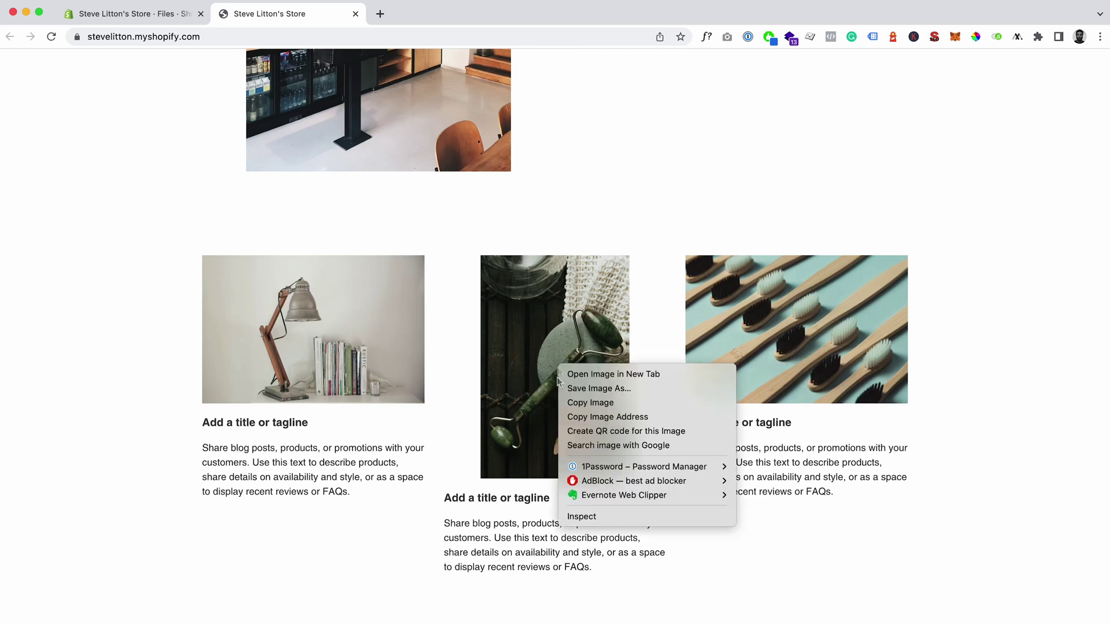
click(583, 517)
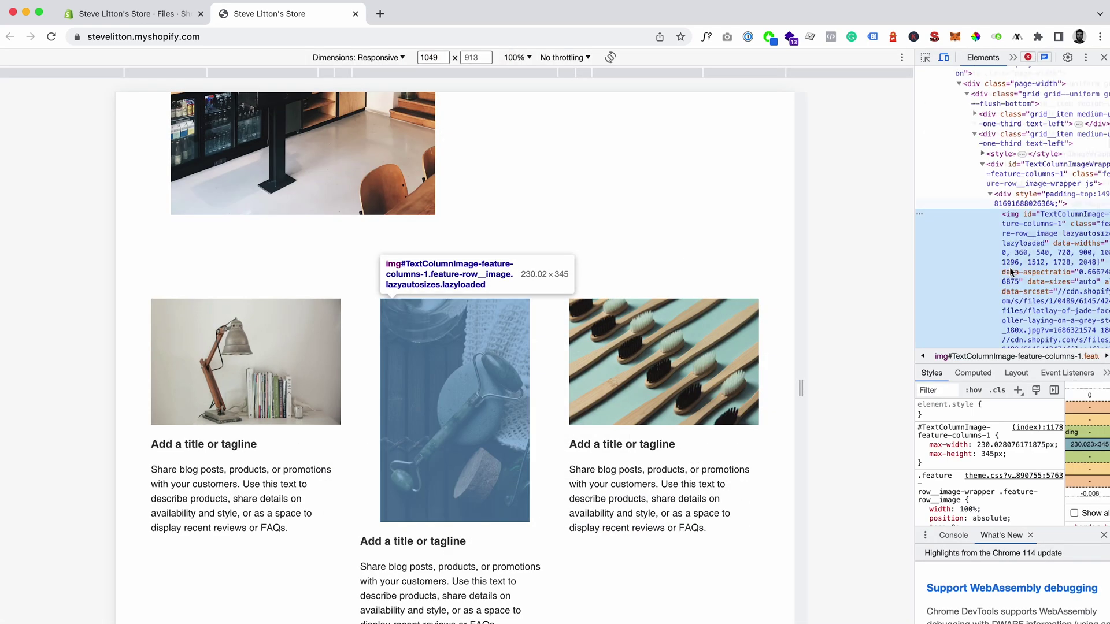
Step: Scroll to the toothbrush image and inspect its markup in DevTools
scroll(1011, 272, down, 5)
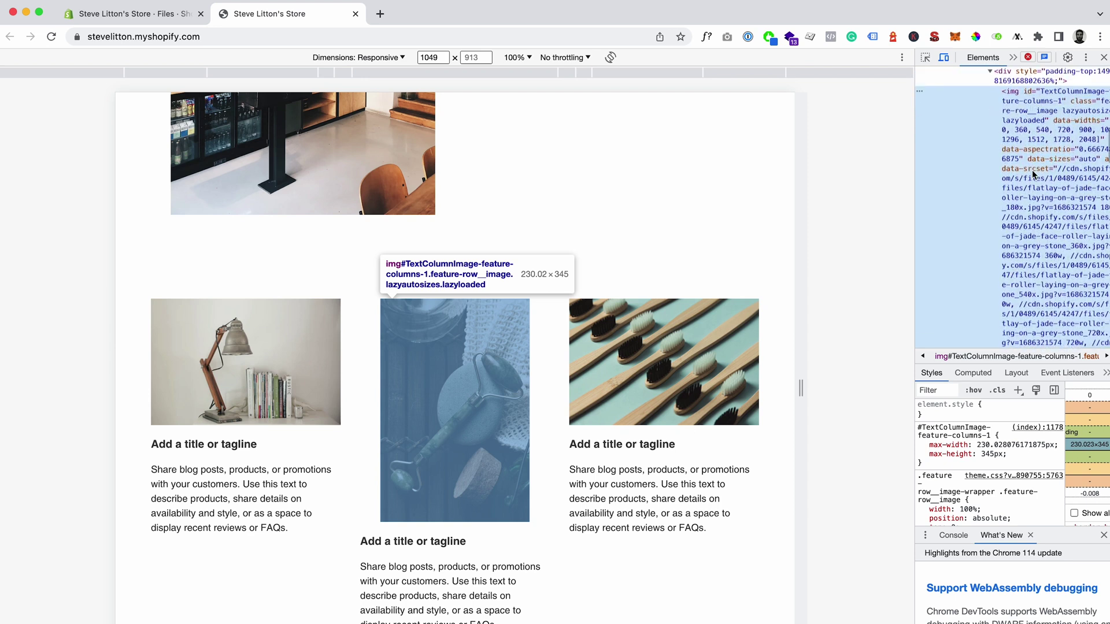
scroll(1033, 173, down, 10)
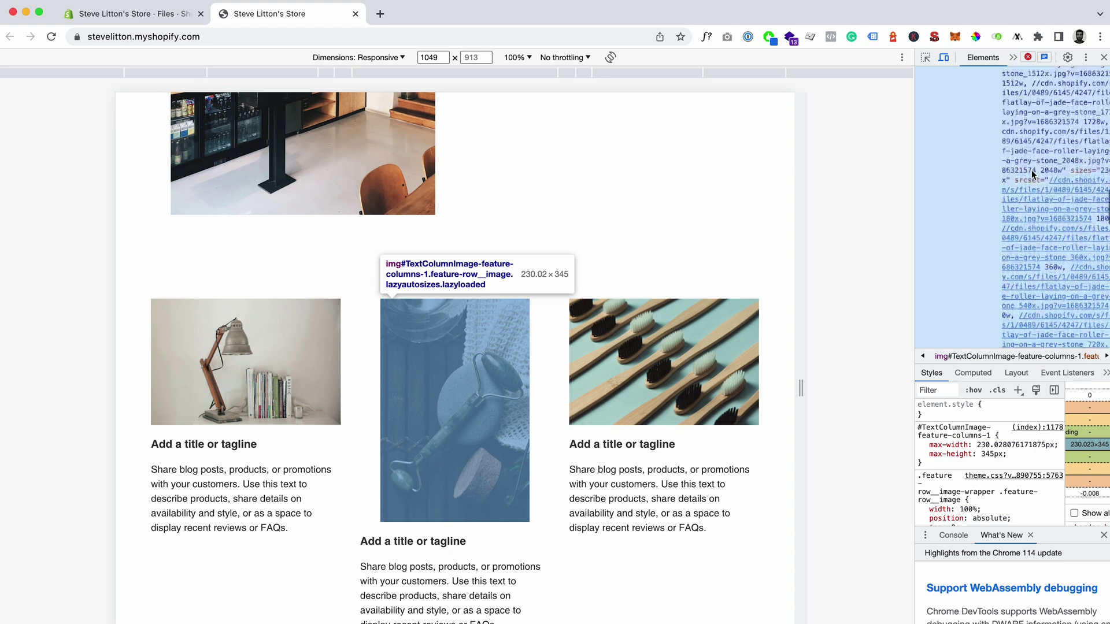
scroll(1033, 173, down, 10)
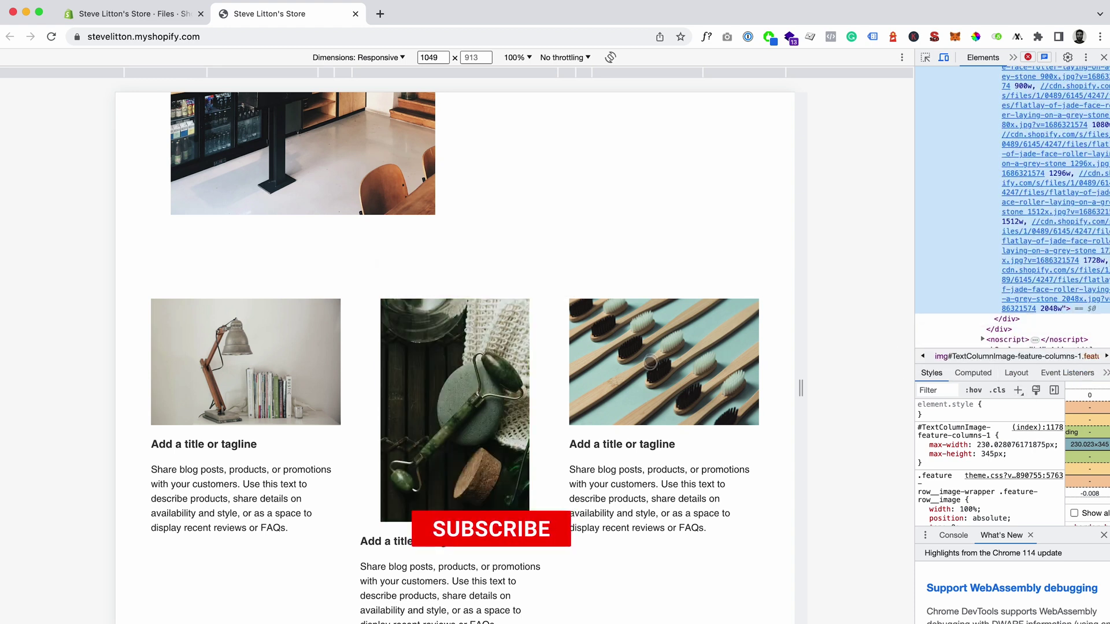
right_click(649, 362)
click(670, 511)
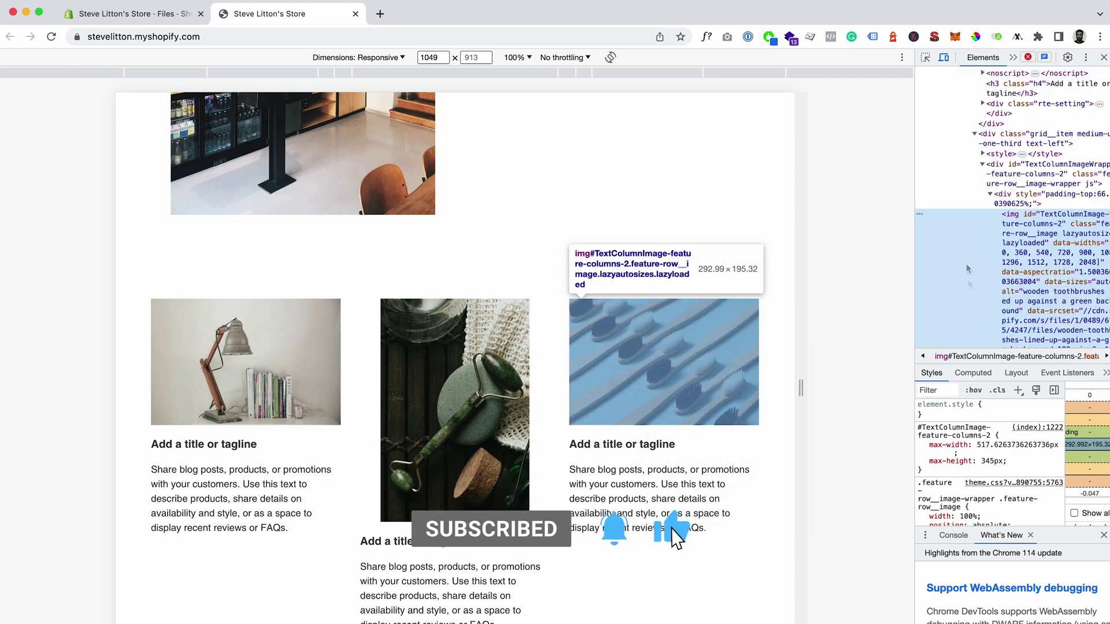
Step: Confirm the image's alt attribute reads 'wooden toothbrushes lined up against a green background'
scroll(970, 284, down, 10)
scroll(967, 285, down, 10)
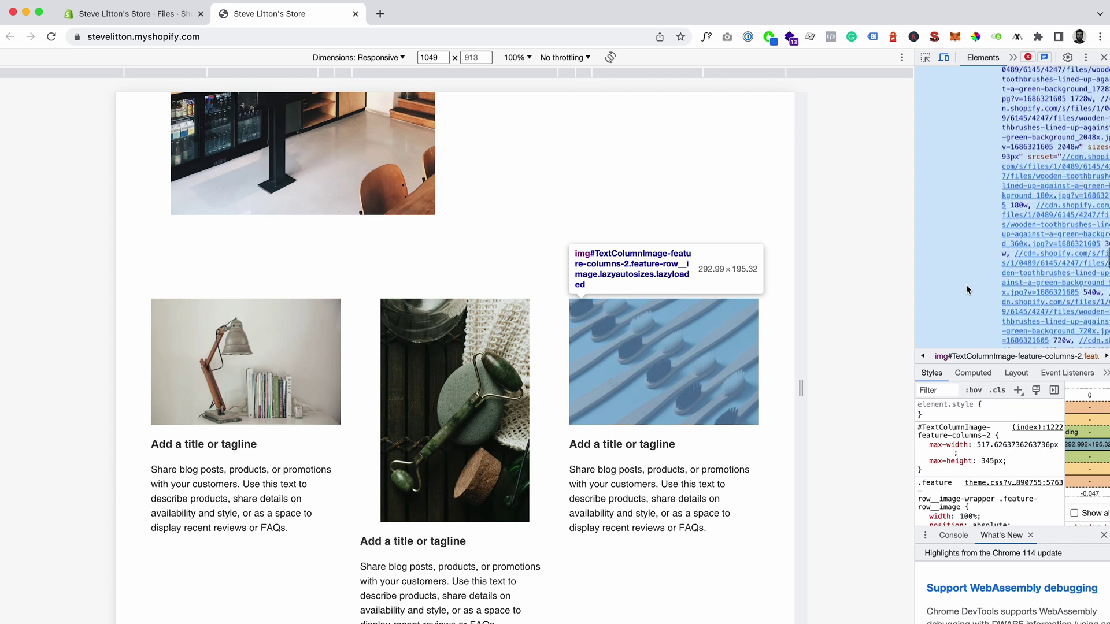
scroll(965, 289, down, 5)
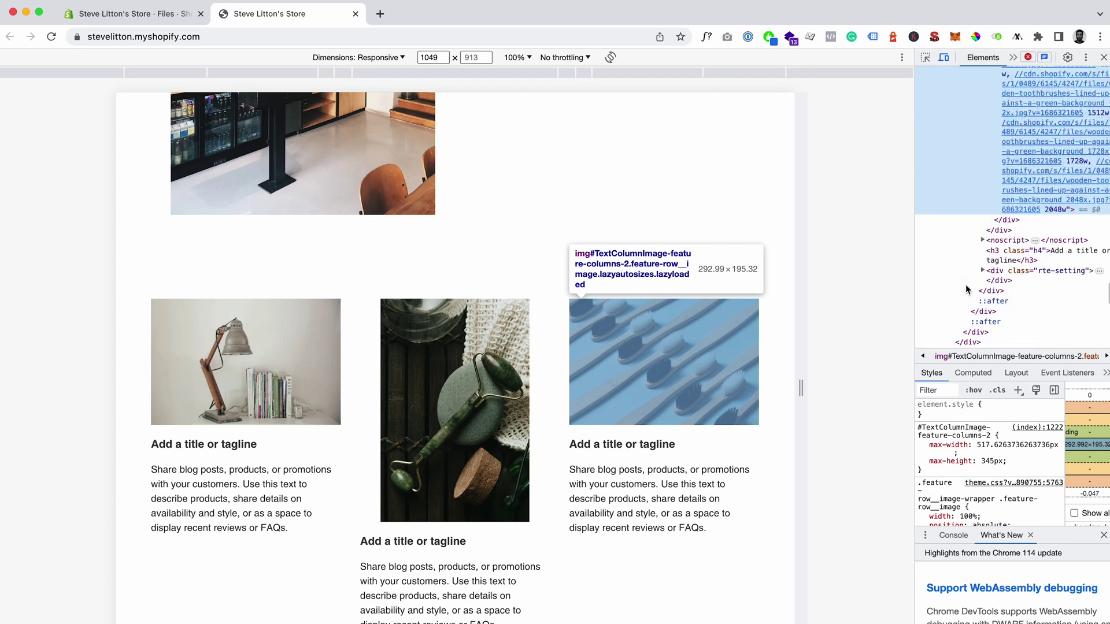
scroll(967, 289, up, 4)
scroll(971, 278, up, 3)
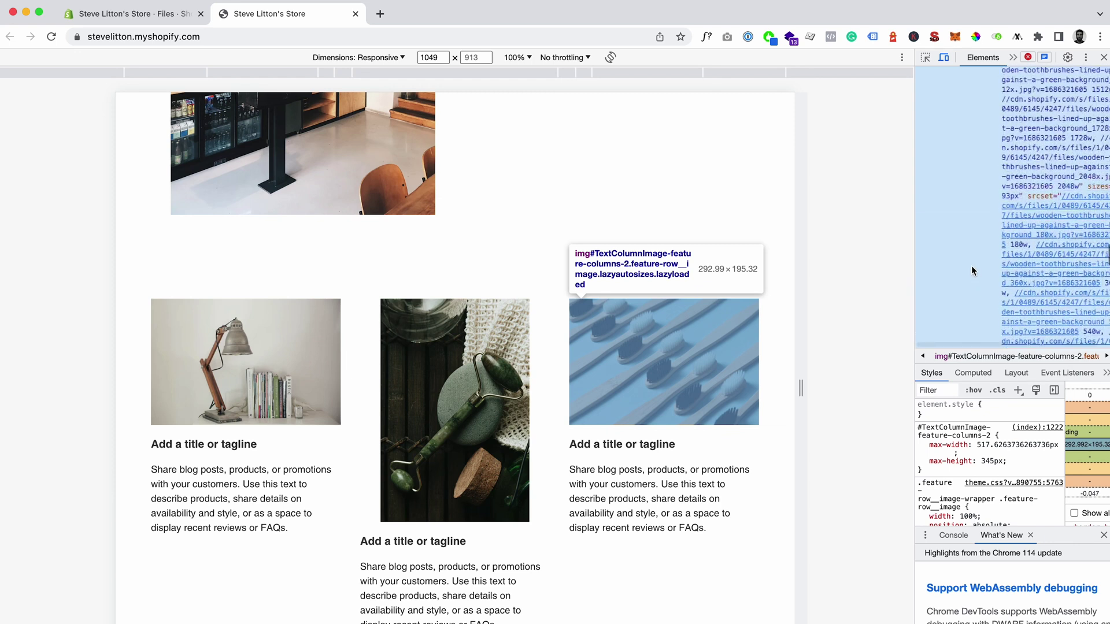
scroll(971, 268, up, 5)
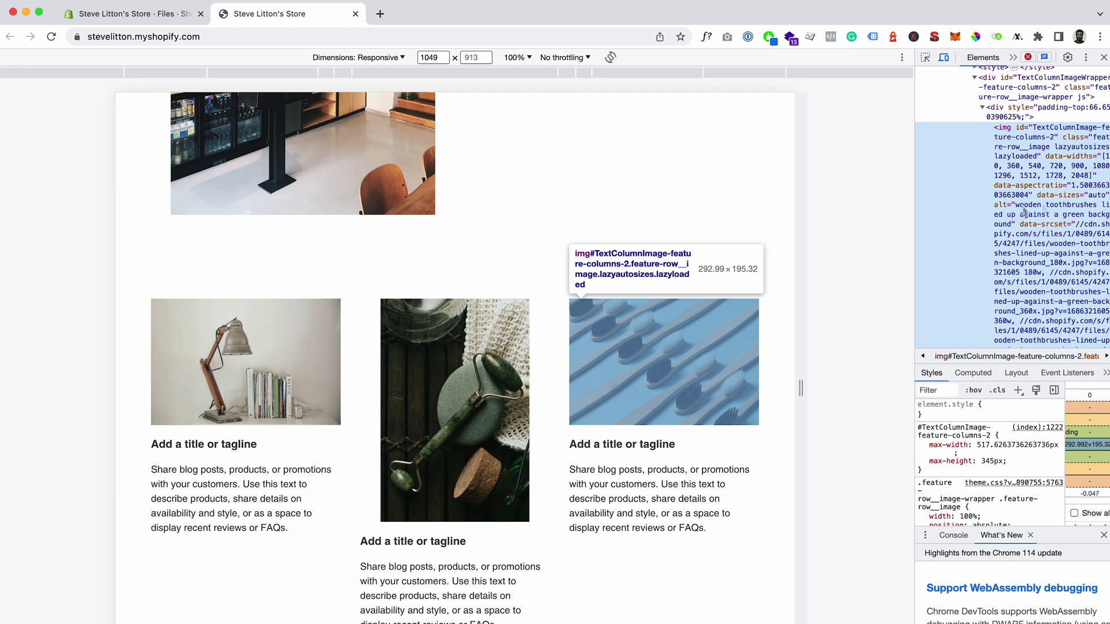
double_click(1044, 208)
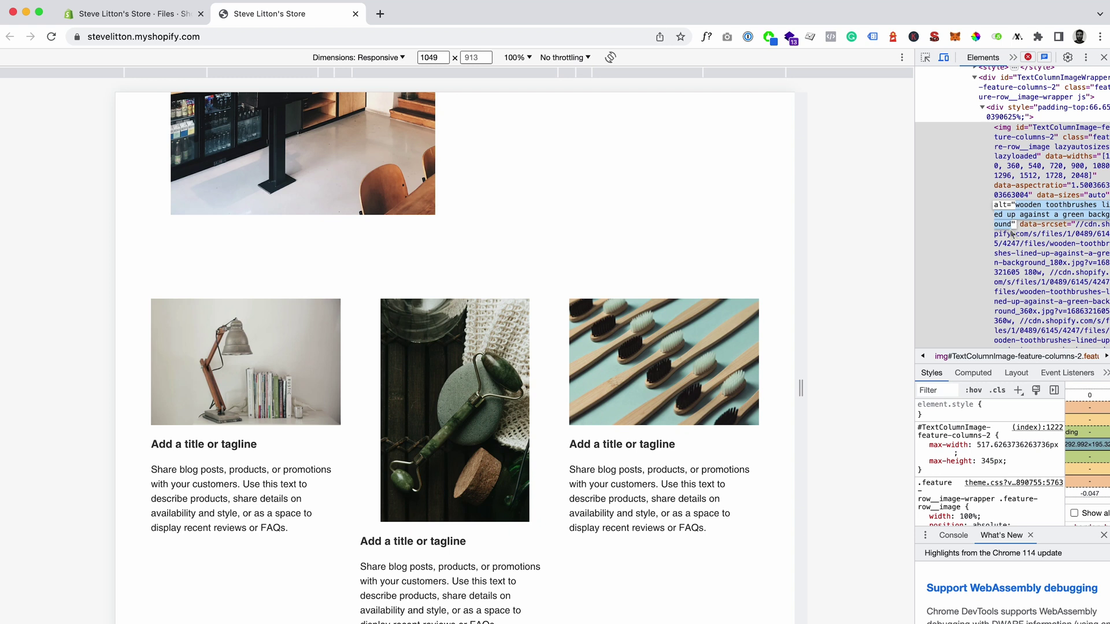
click(607, 266)
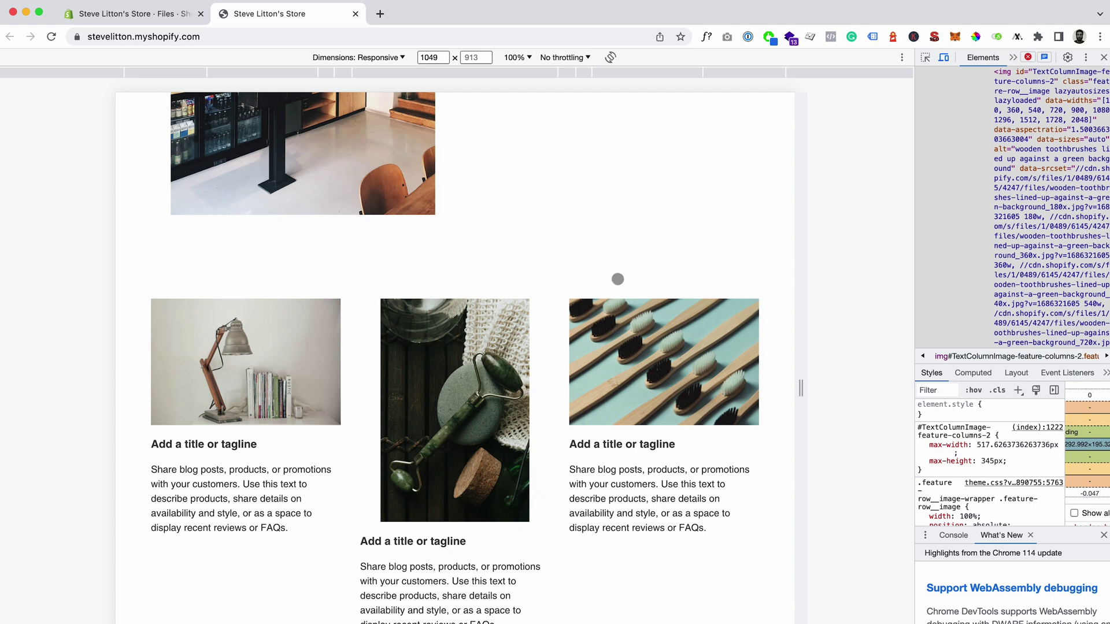
Step: From the Files admin tab, go to Online Store and customize the Debut theme
click(147, 16)
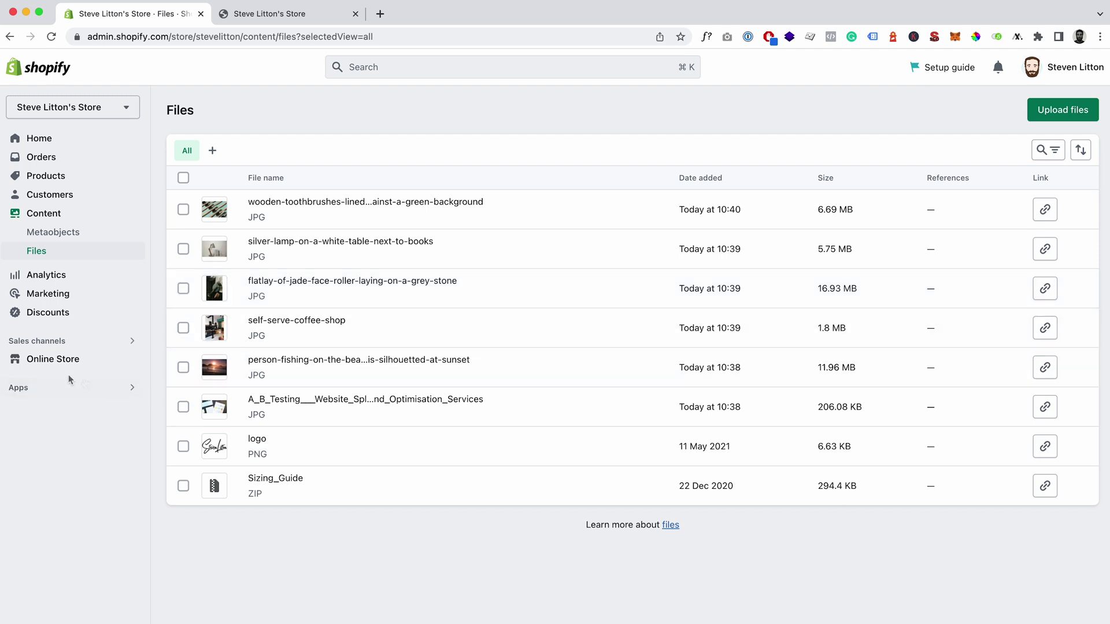
click(43, 362)
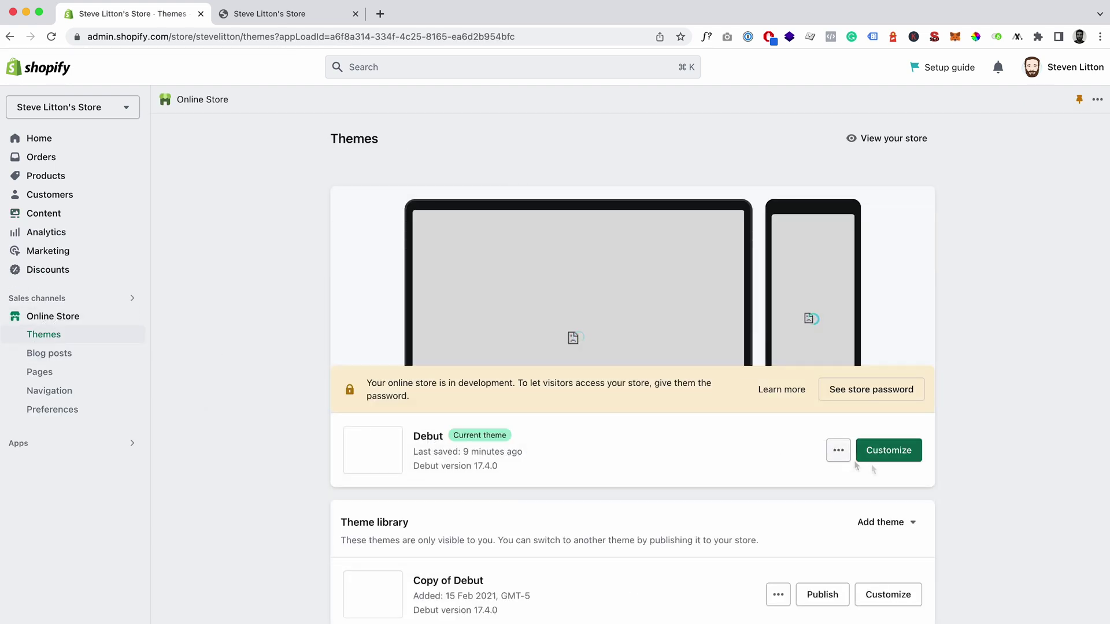
click(889, 453)
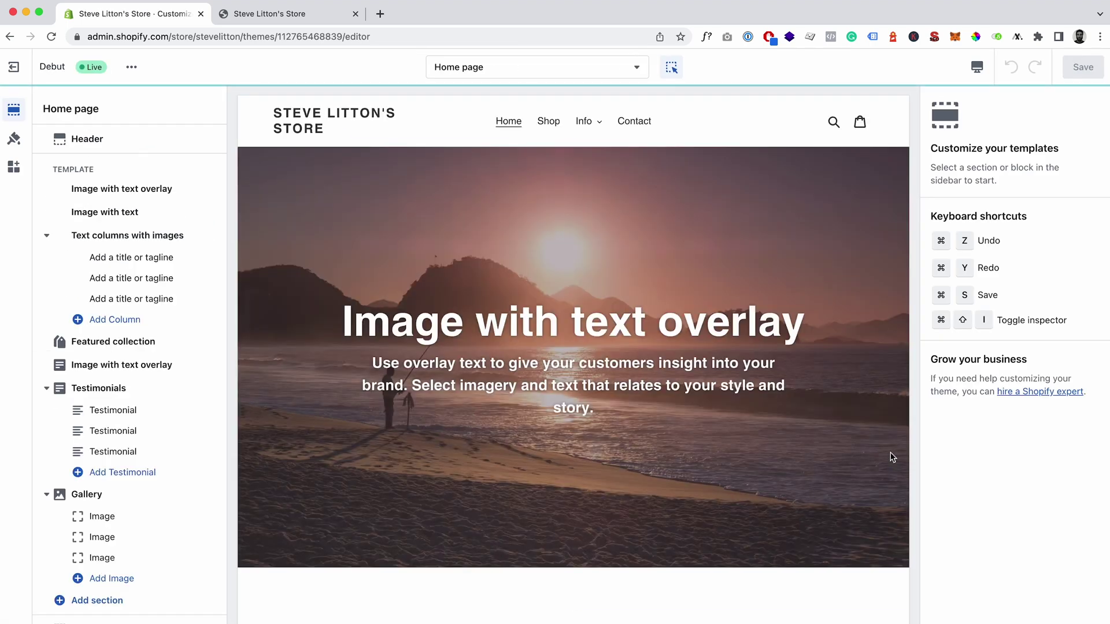
Step: Select the toothbrush text column and open its image's Preview and edit details
click(496, 63)
click(483, 258)
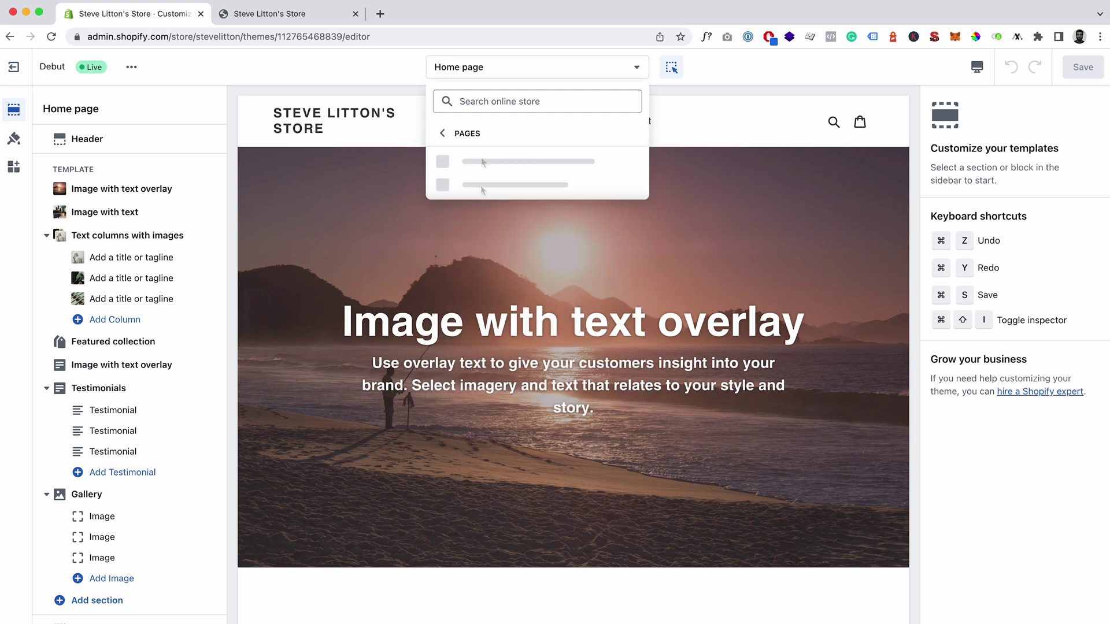
click(696, 131)
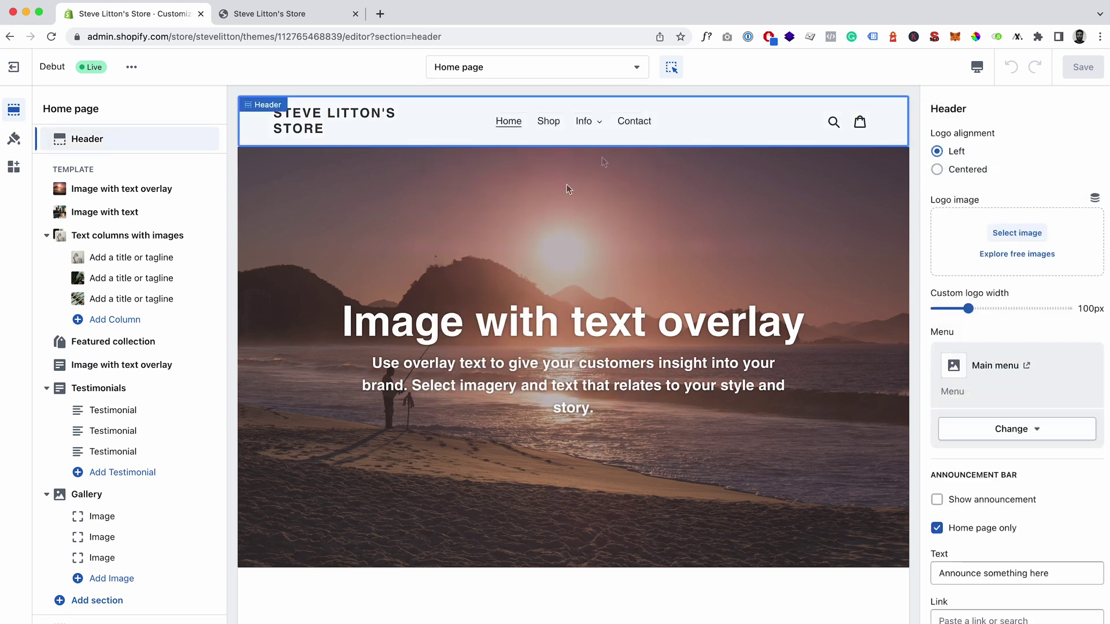
scroll(529, 354, down, 10)
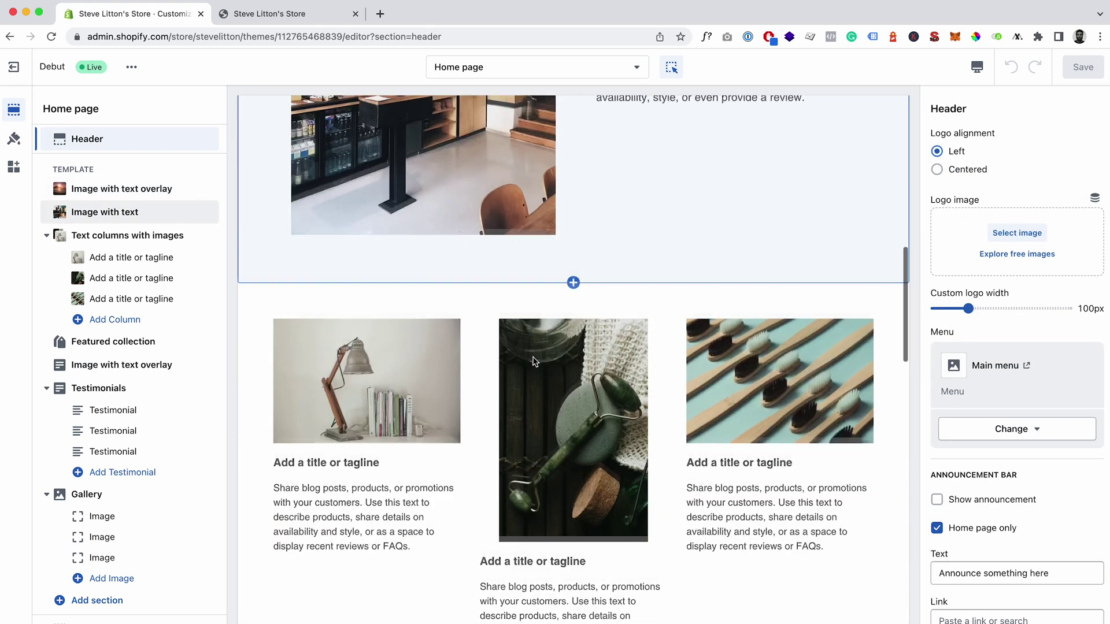
click(770, 368)
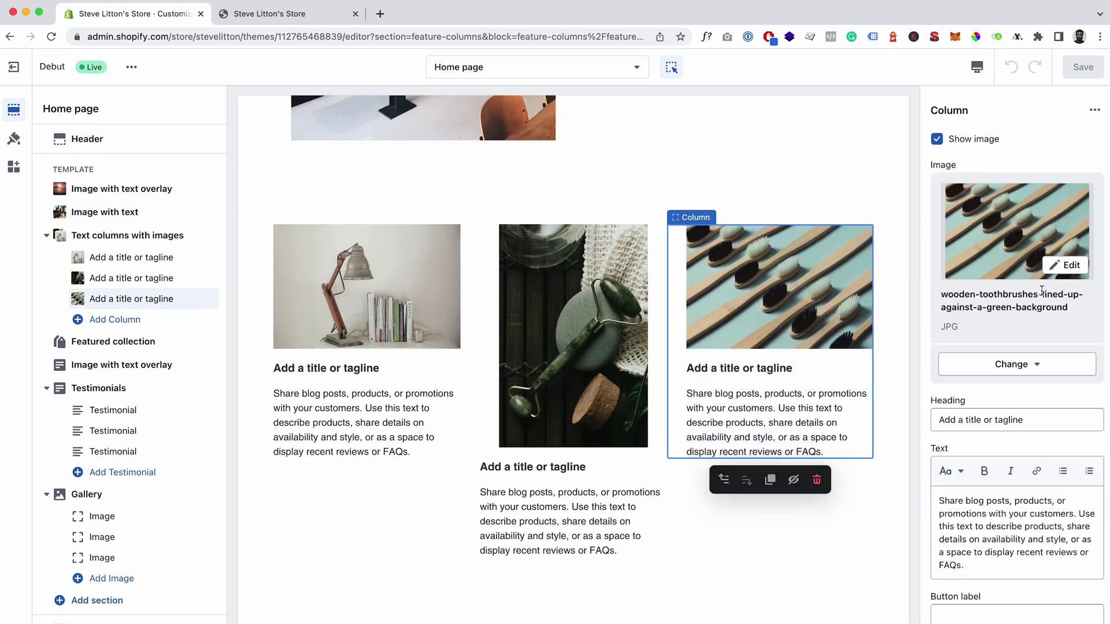
click(1065, 266)
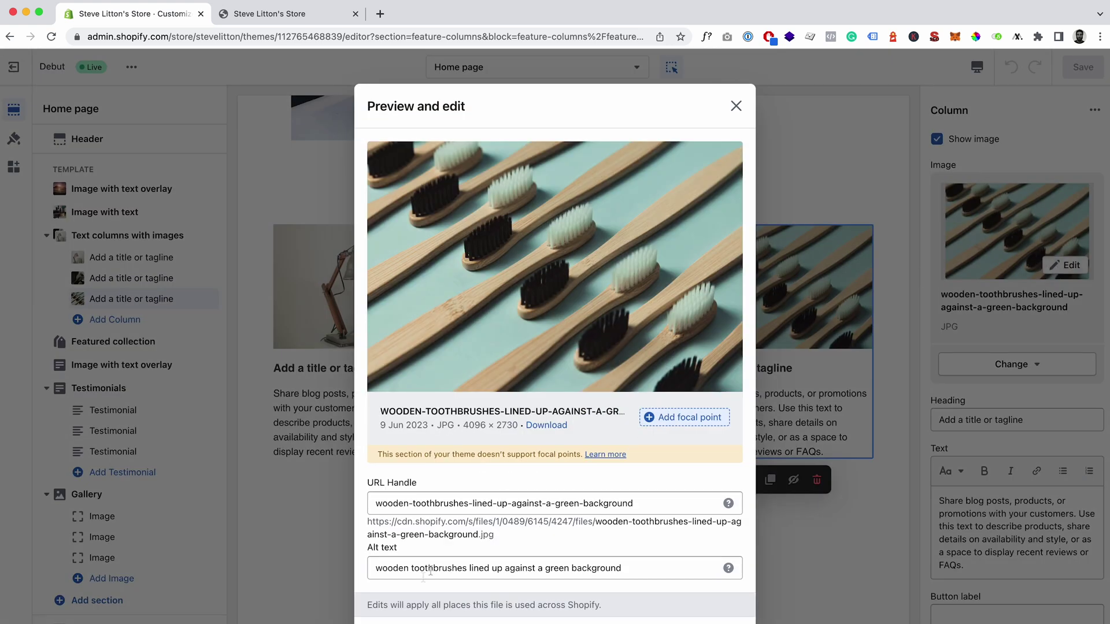
Step: Review the toothbrush image's alt text, close the dialog, and scroll back to Text columns with images
drag(377, 569, 639, 572)
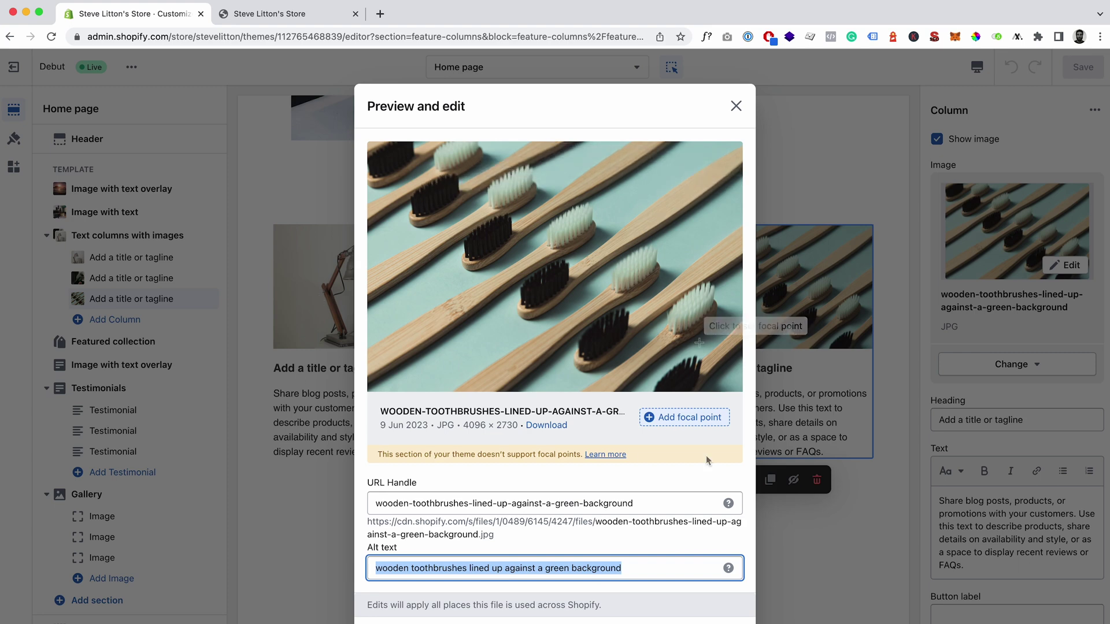
drag(386, 572, 622, 572)
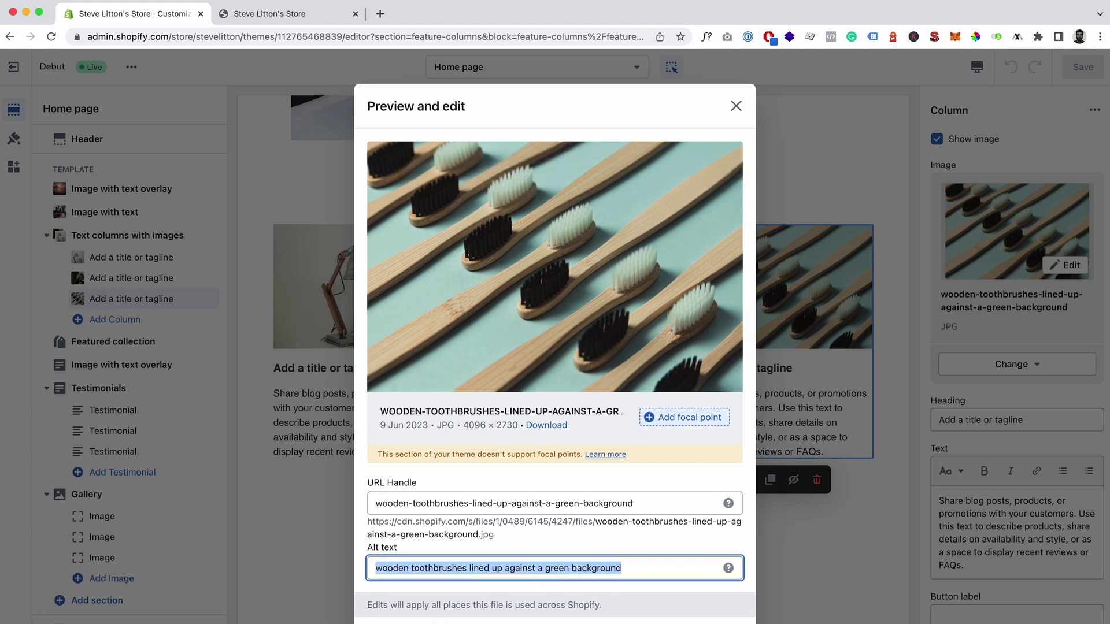
key(Escape)
scroll(465, 383, down, 8)
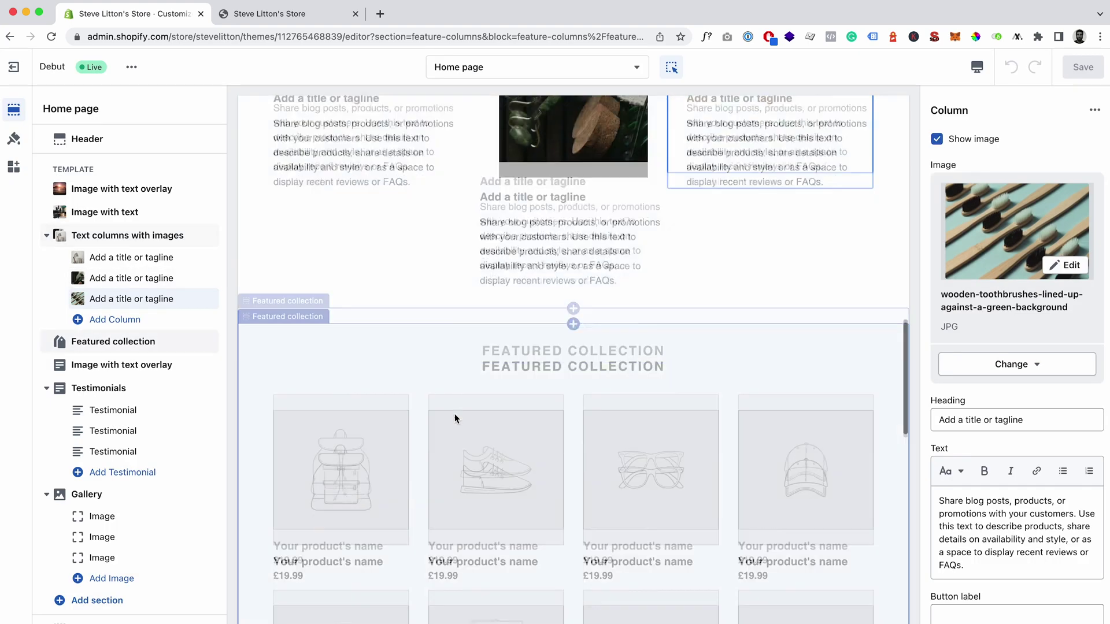
scroll(455, 414, down, 5)
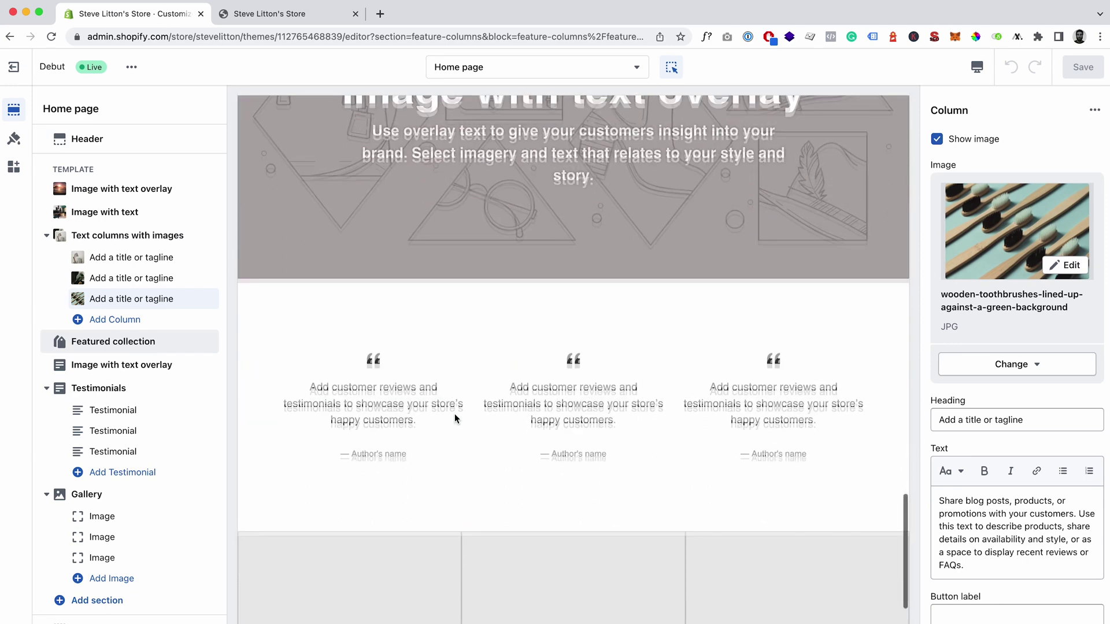
scroll(461, 473, up, 15)
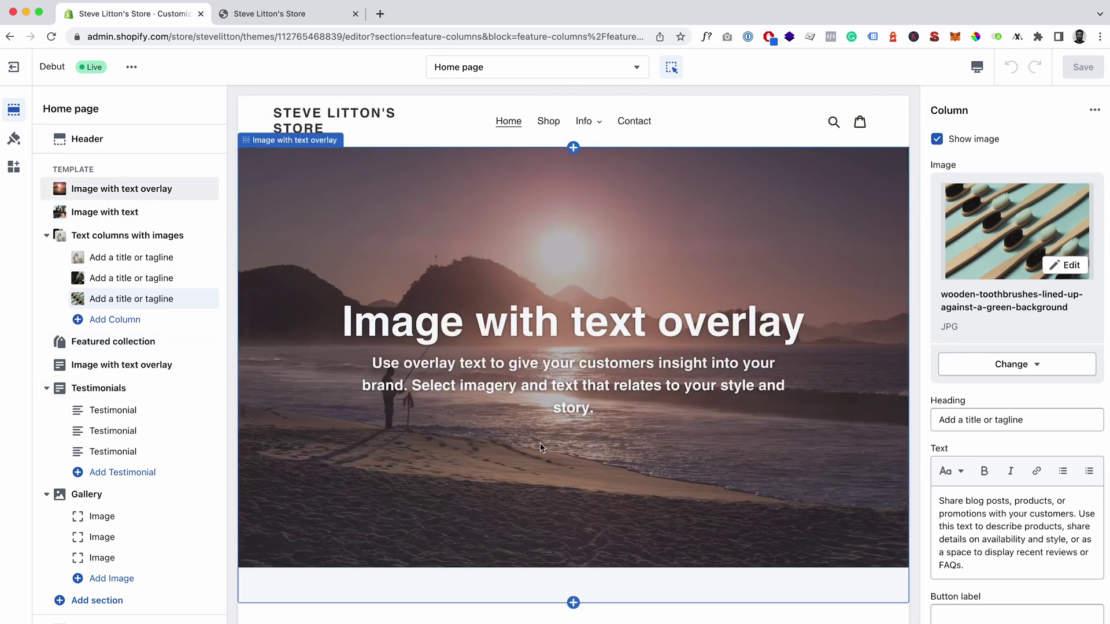
scroll(538, 443, down, 6)
scroll(537, 443, down, 1)
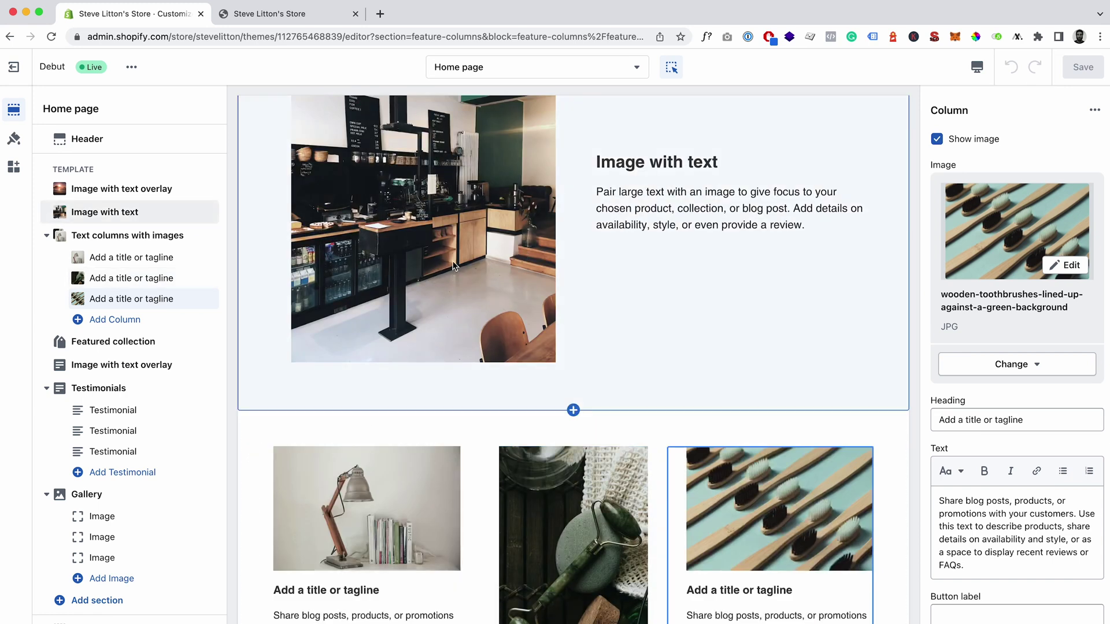
mouse_move(180, 244)
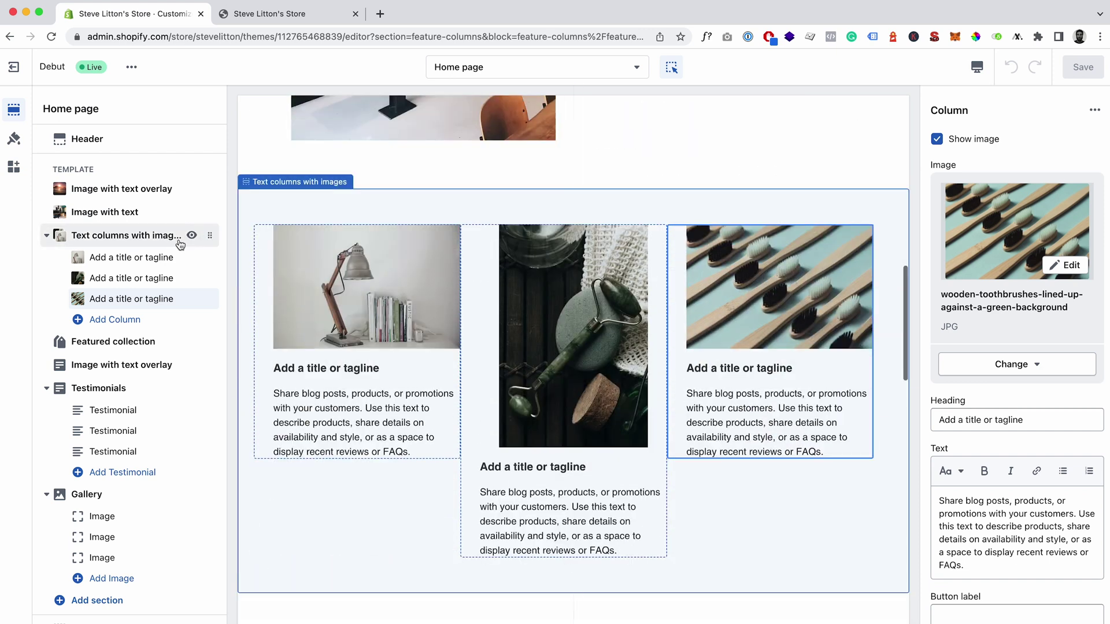
Step: Exit the theme editor and open the 'test' product from the Products list
click(12, 68)
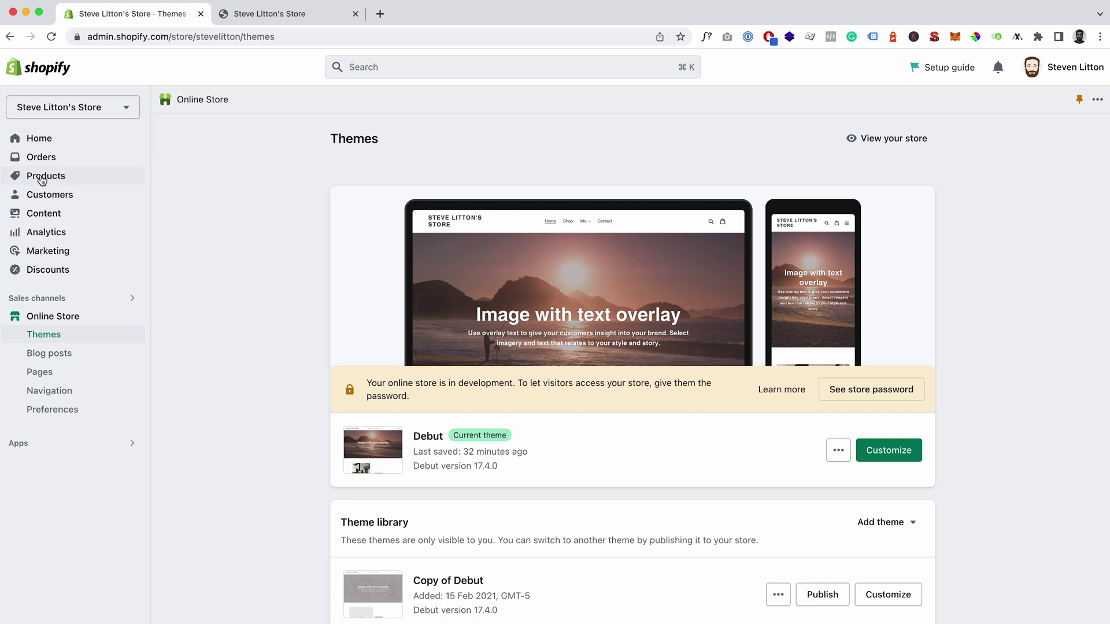
click(42, 178)
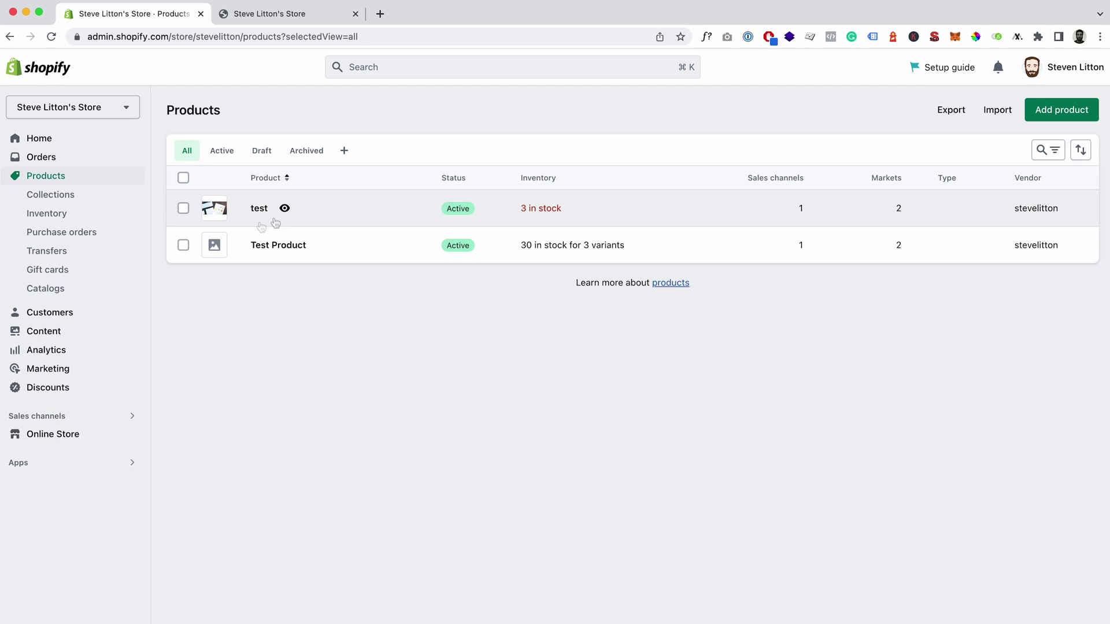
click(259, 209)
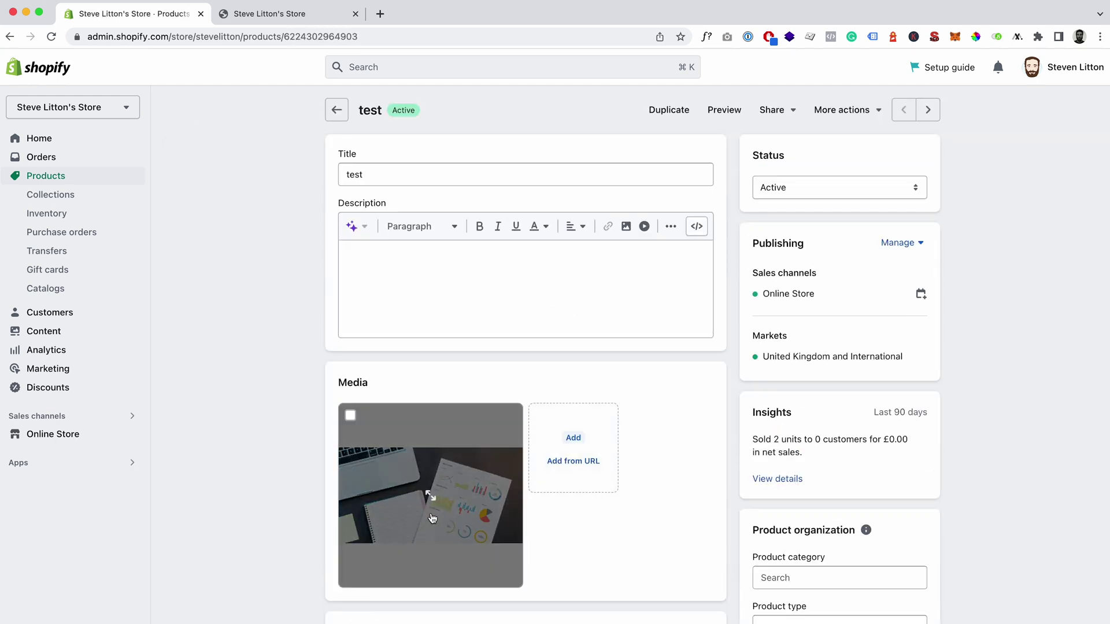
scroll(442, 534, down, 2)
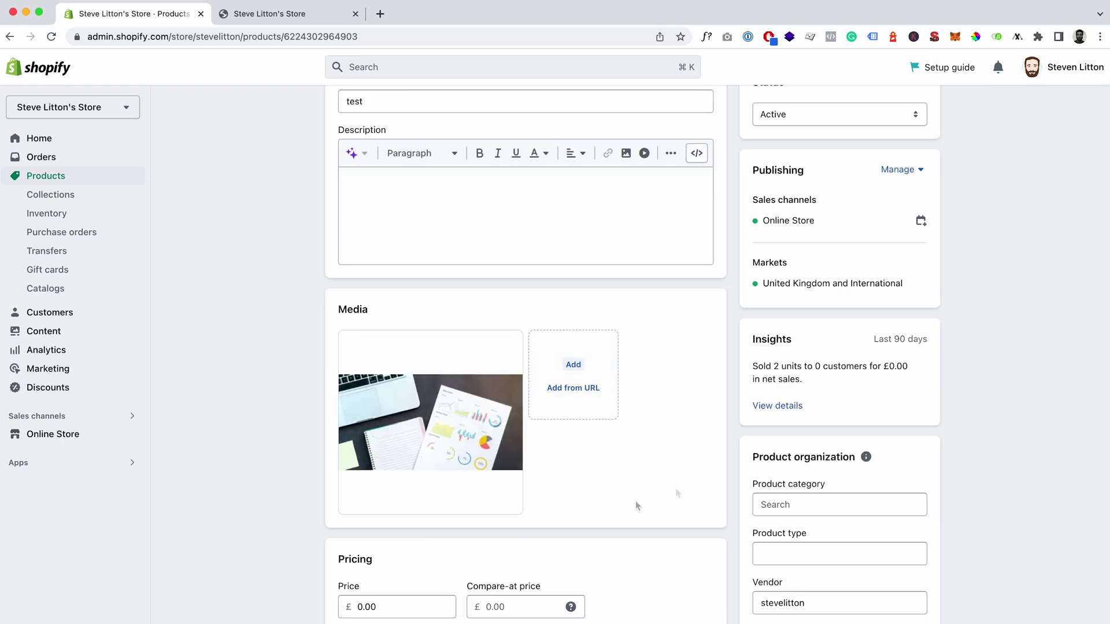
scroll(392, 474, down, 10)
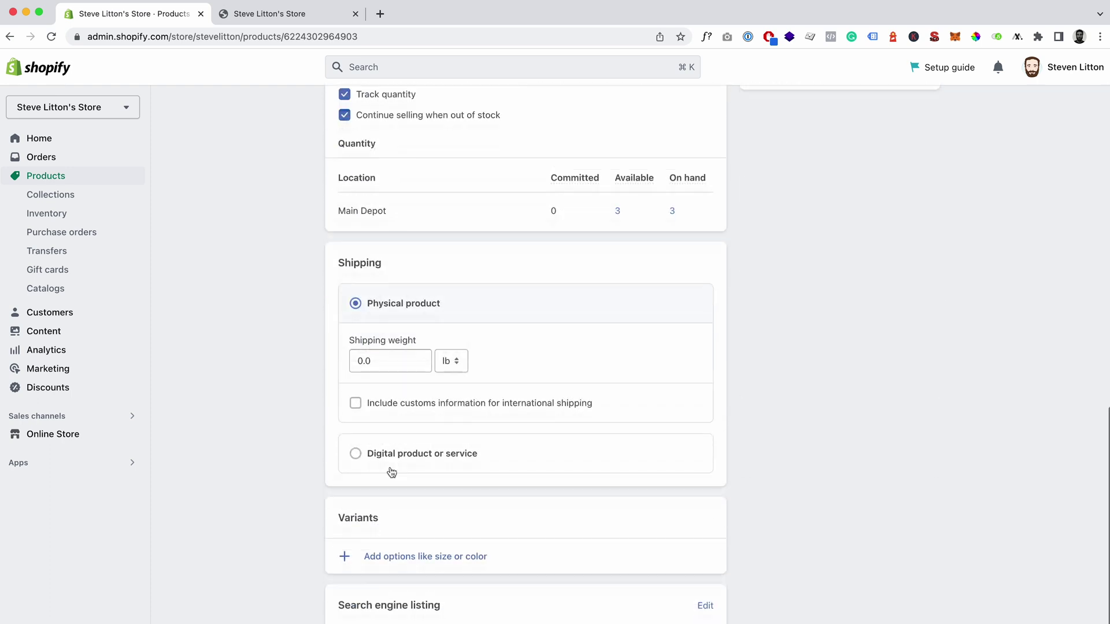
scroll(392, 473, up, 12)
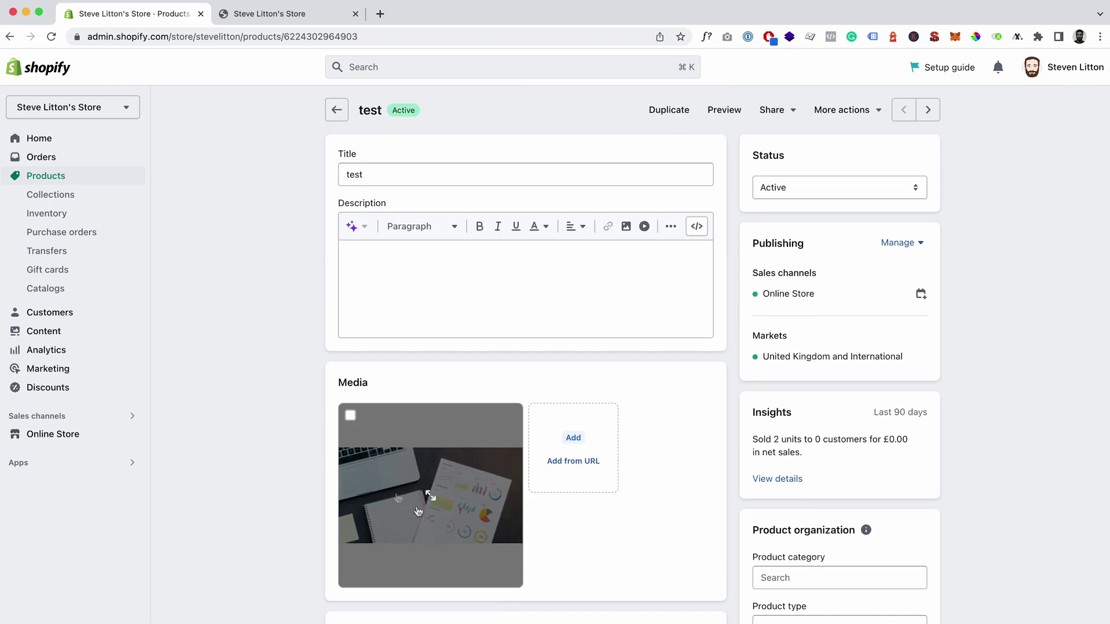
Step: Add and save the alt text 'graphs' on the test product's image, then close the viewer
click(426, 493)
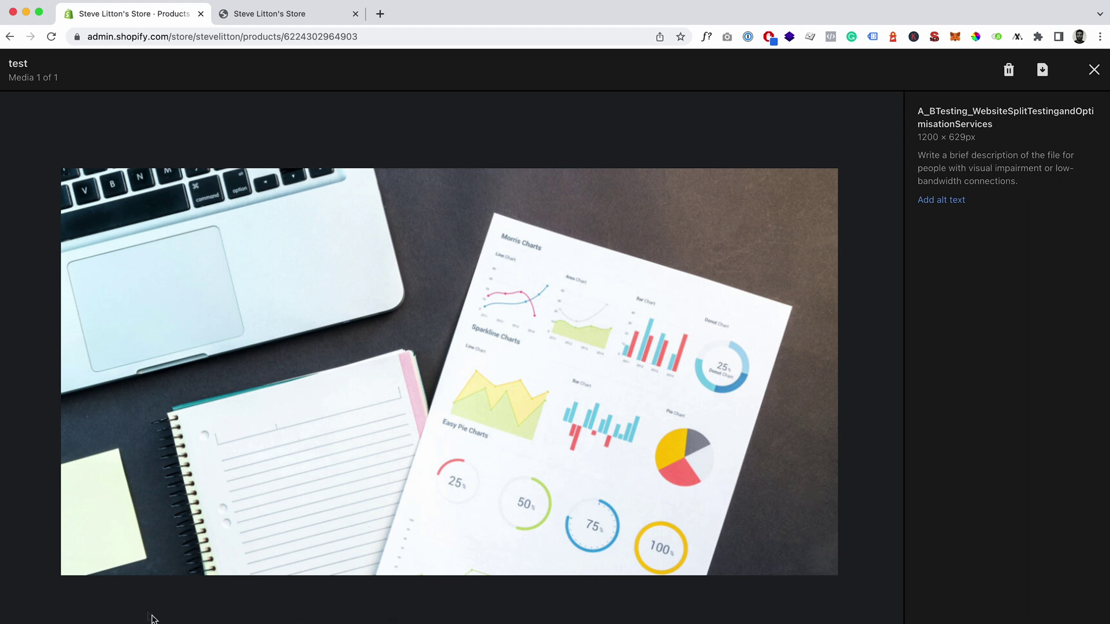
click(932, 202)
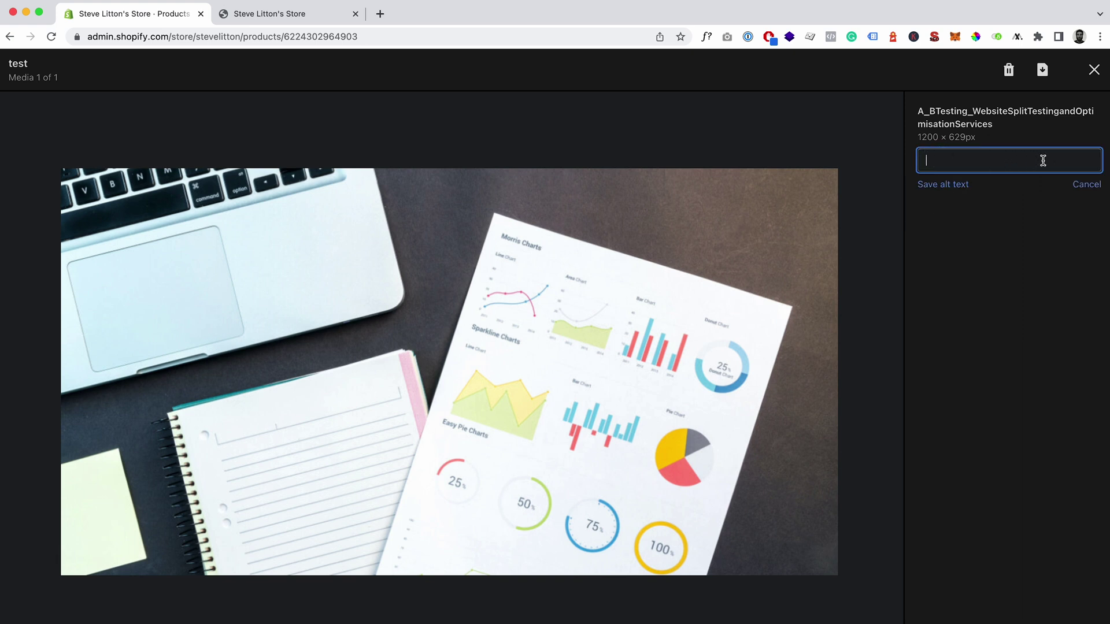
text(dsfbuiefg)
click(948, 183)
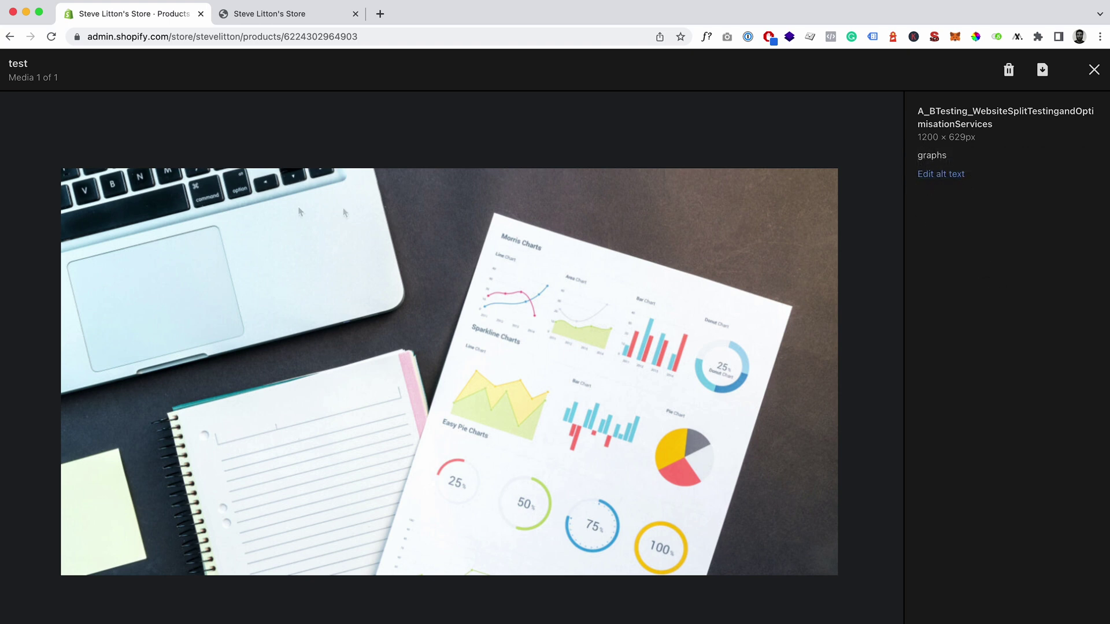
click(1091, 76)
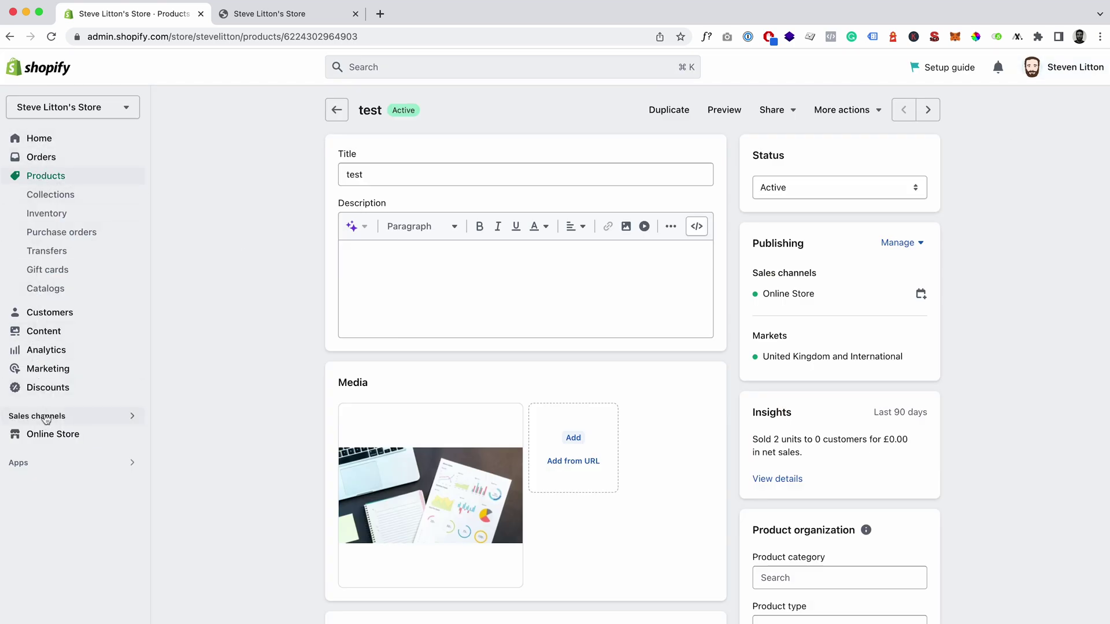
Step: Confirm in Content > Files that the A_BTesting chart image's alt text is 'graphs', then return Home
click(54, 334)
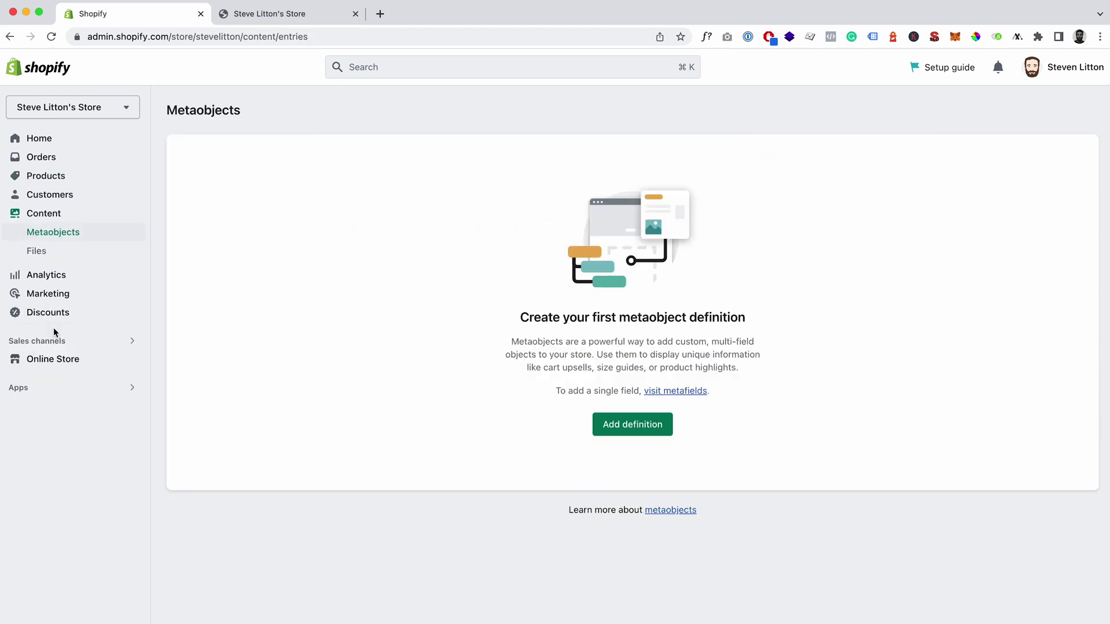
click(36, 252)
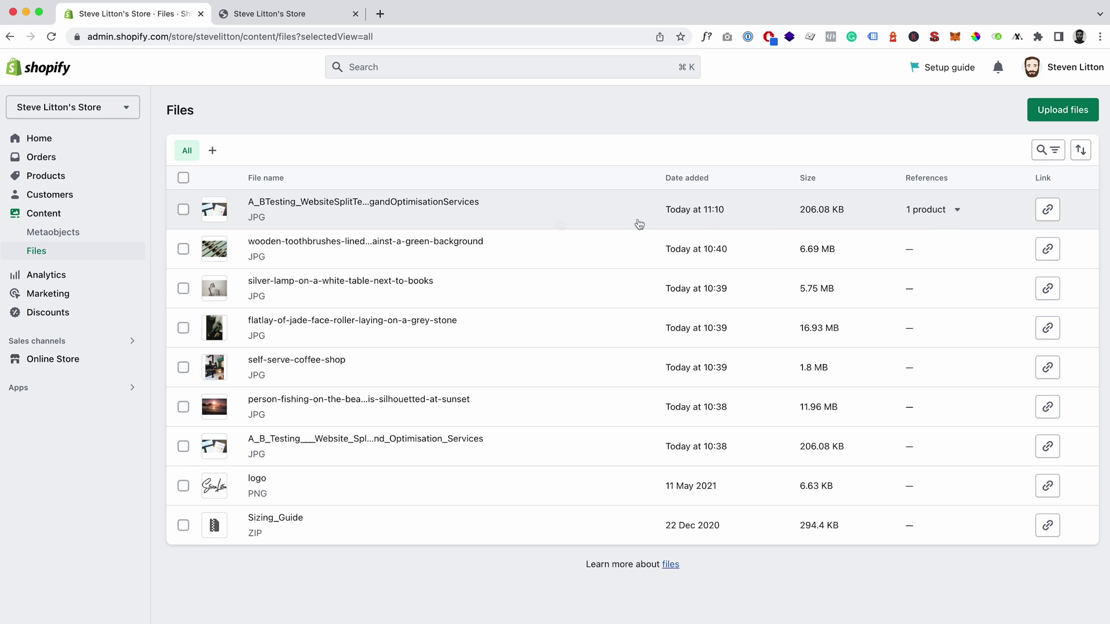
click(317, 207)
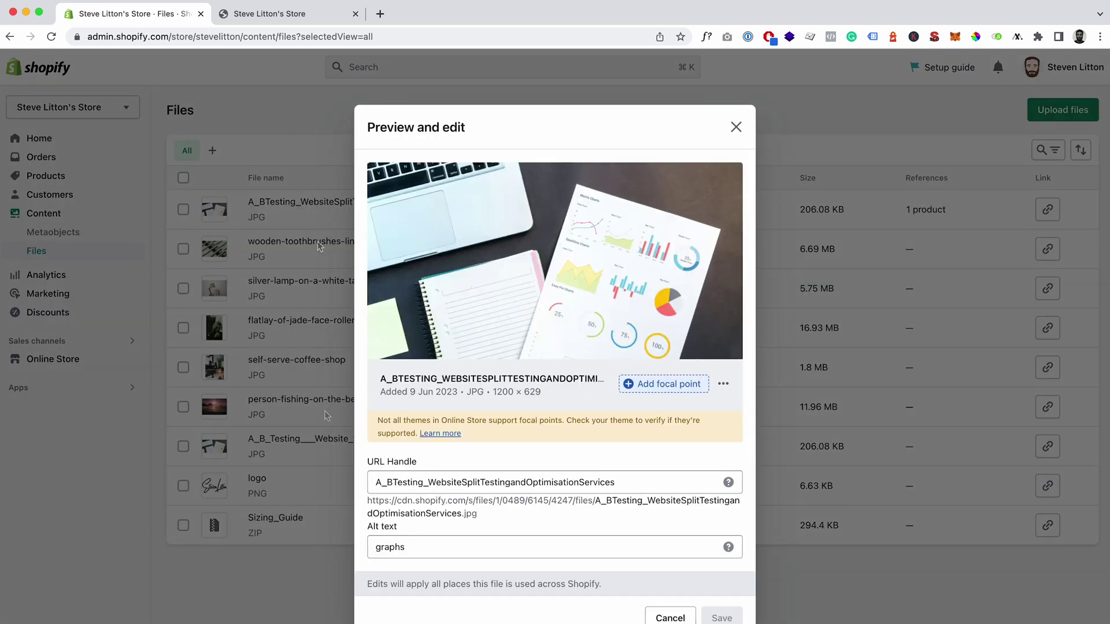
double_click(422, 546)
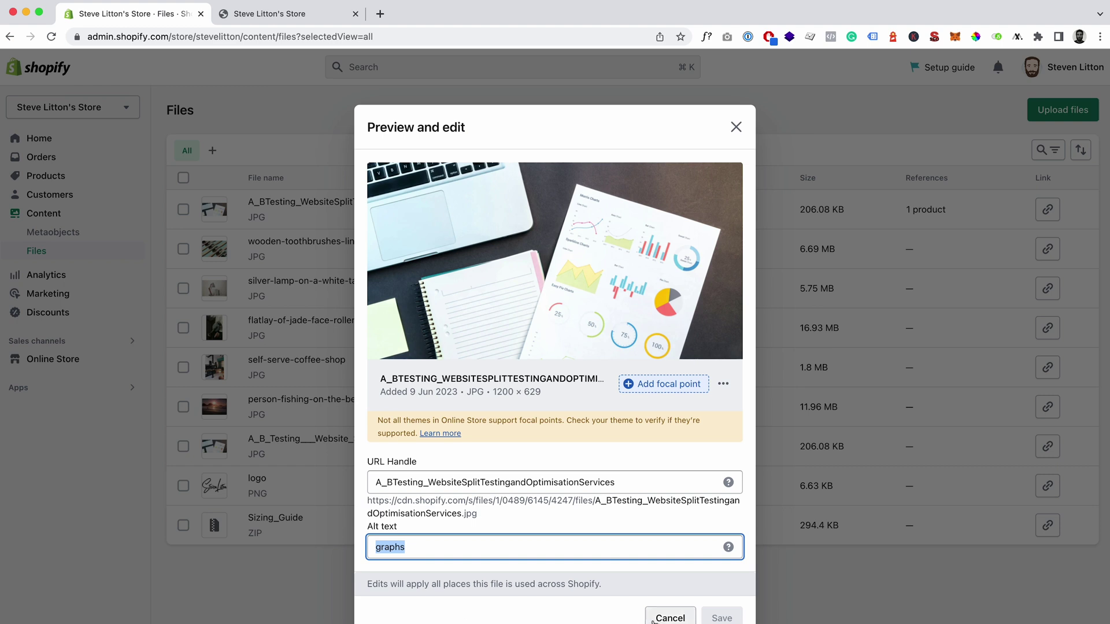
click(654, 618)
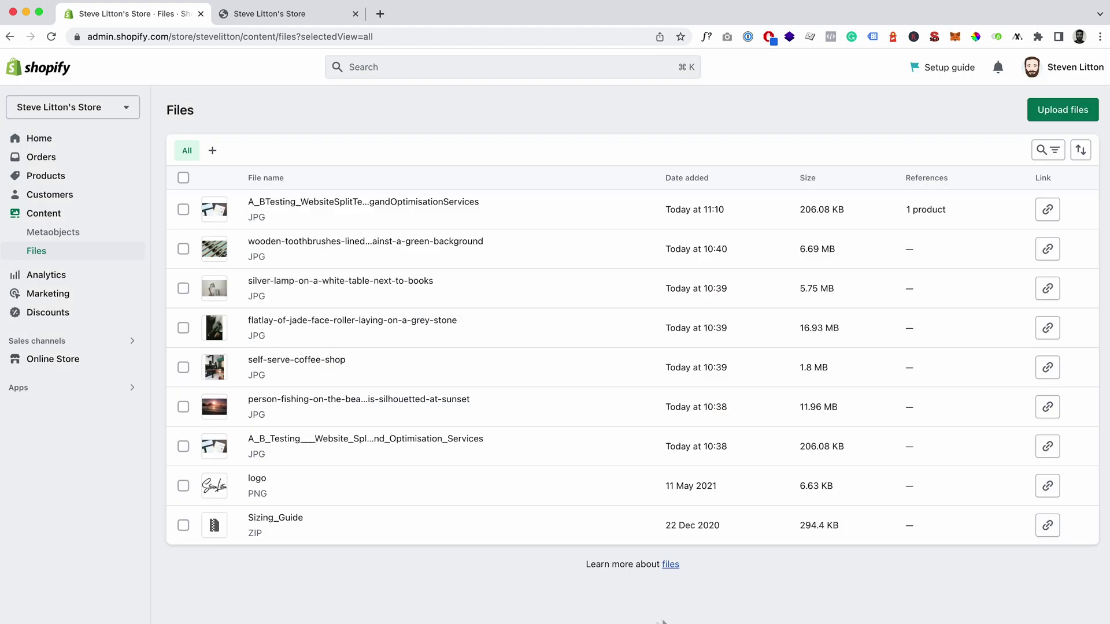
click(79, 143)
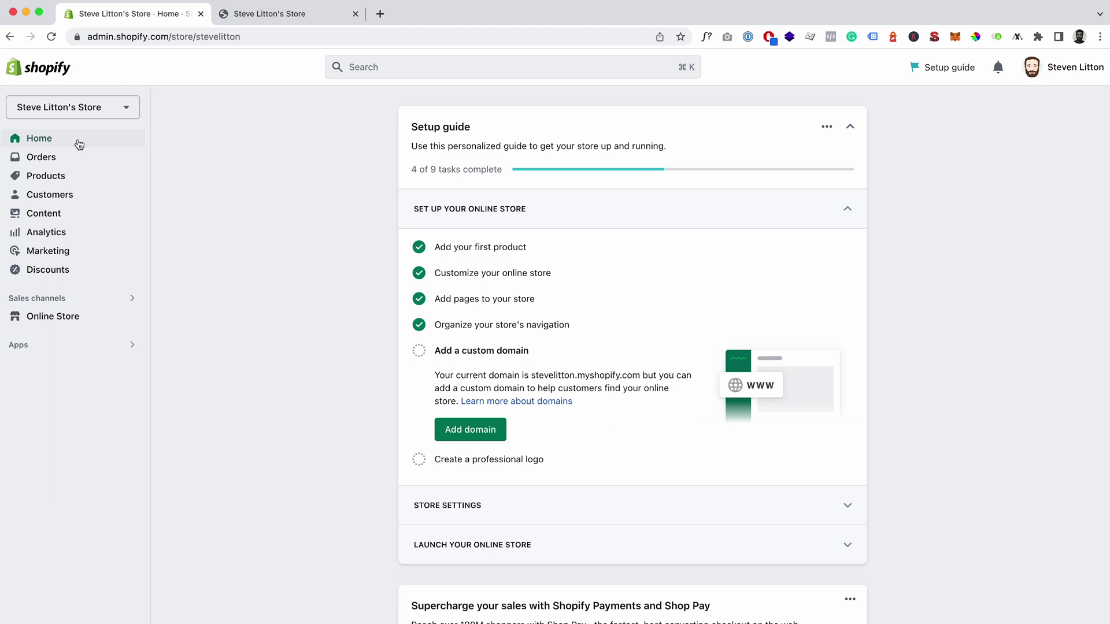